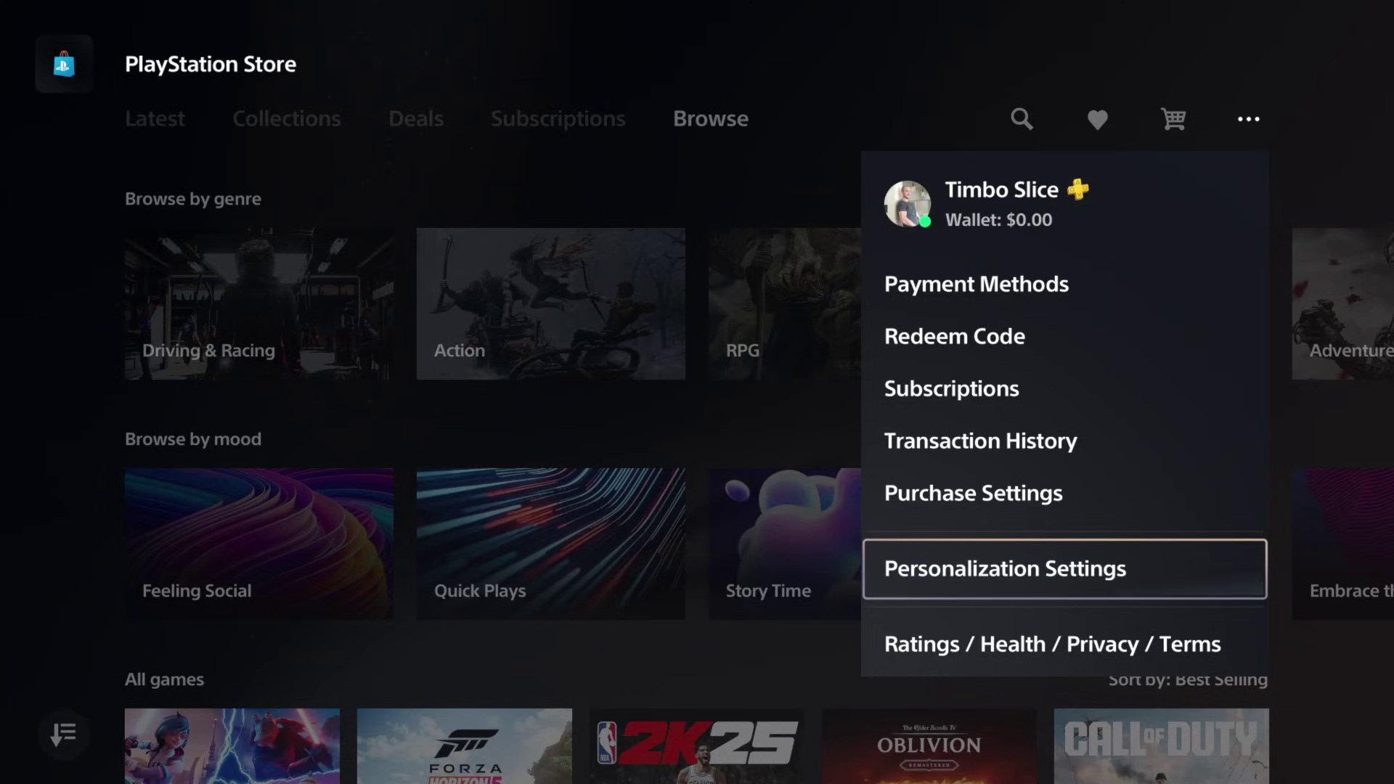
{"action": "key", "text": "Up"}
{"action": "key", "text": "Up"}
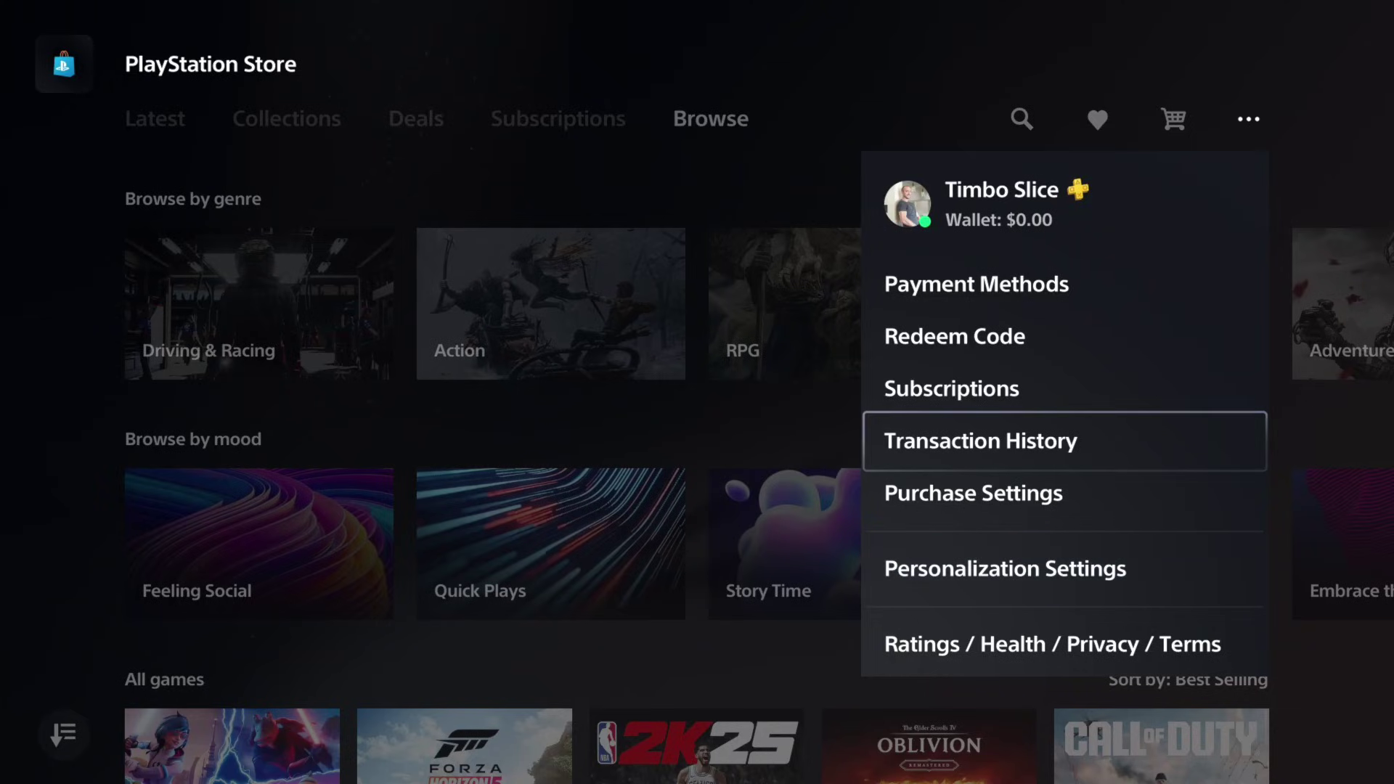
{"action": "key", "text": "Escape"}
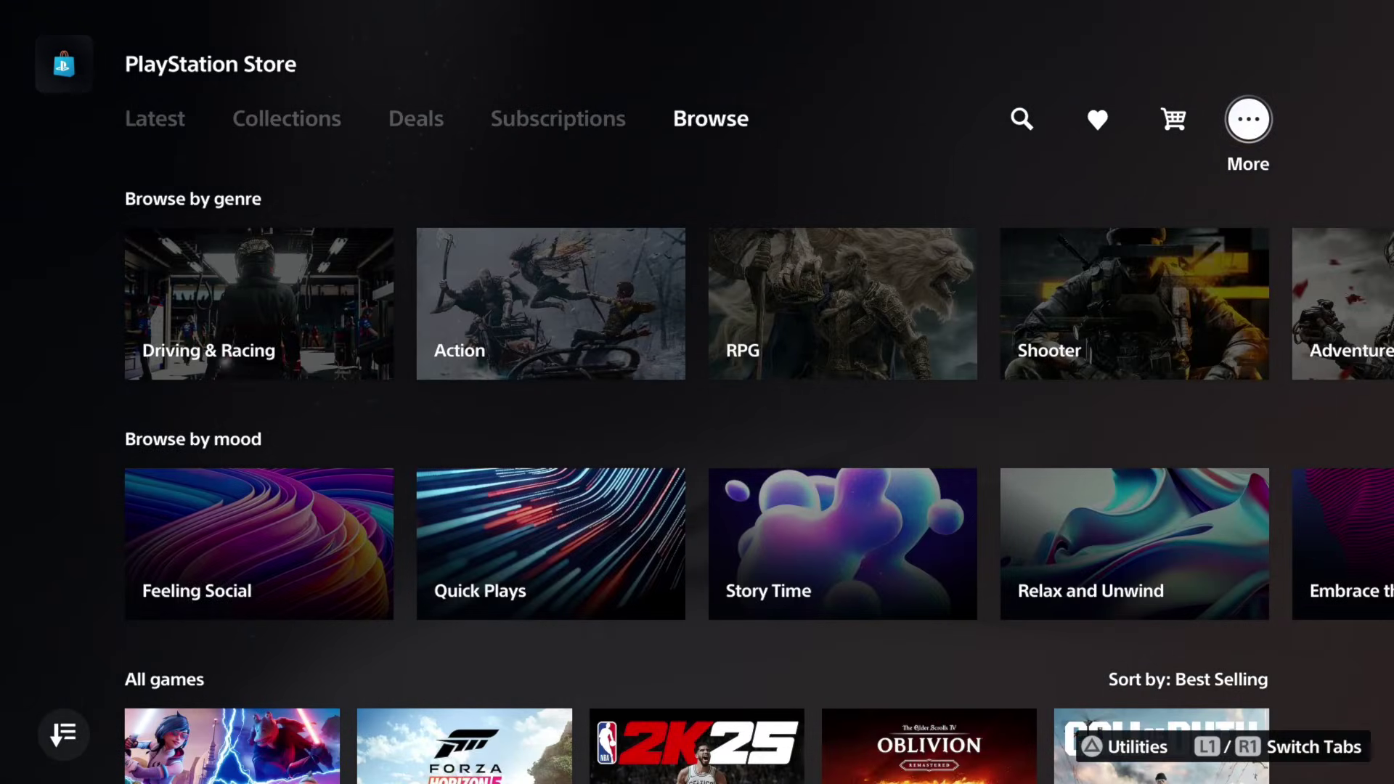
{"action": "key", "text": "Down"}
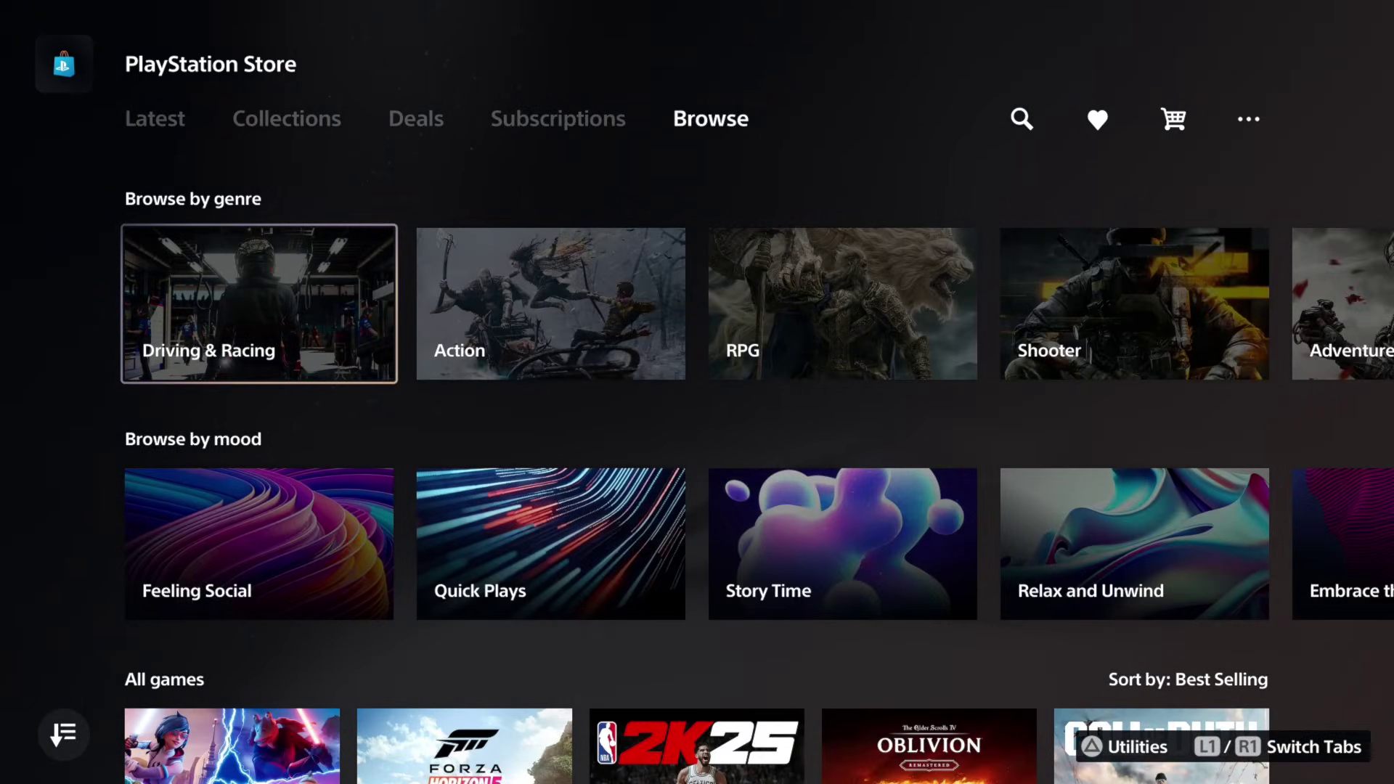
{"action": "key", "text": "Up"}
{"action": "key", "text": "Down"}
{"action": "key", "text": "Down"}
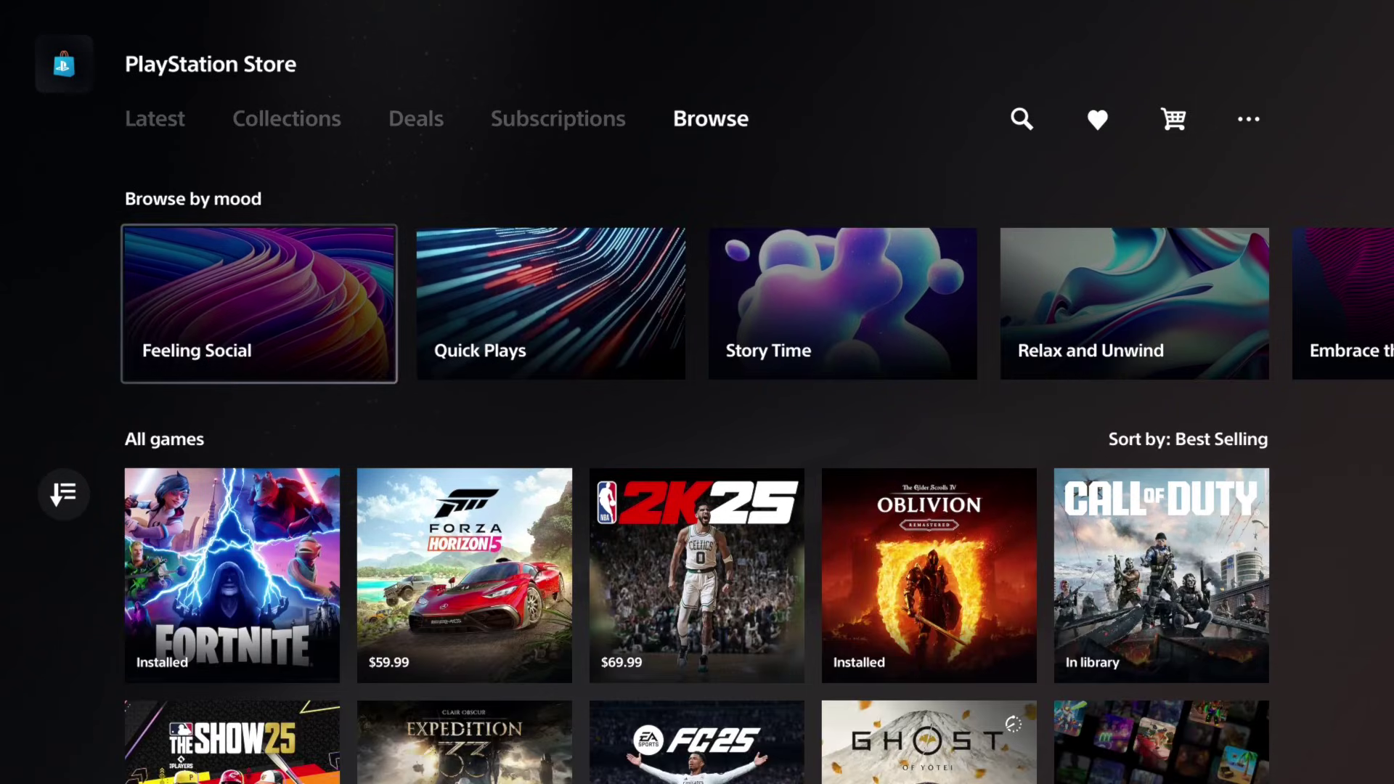
{"action": "key", "text": "Up"}
{"action": "key", "text": "Up"}
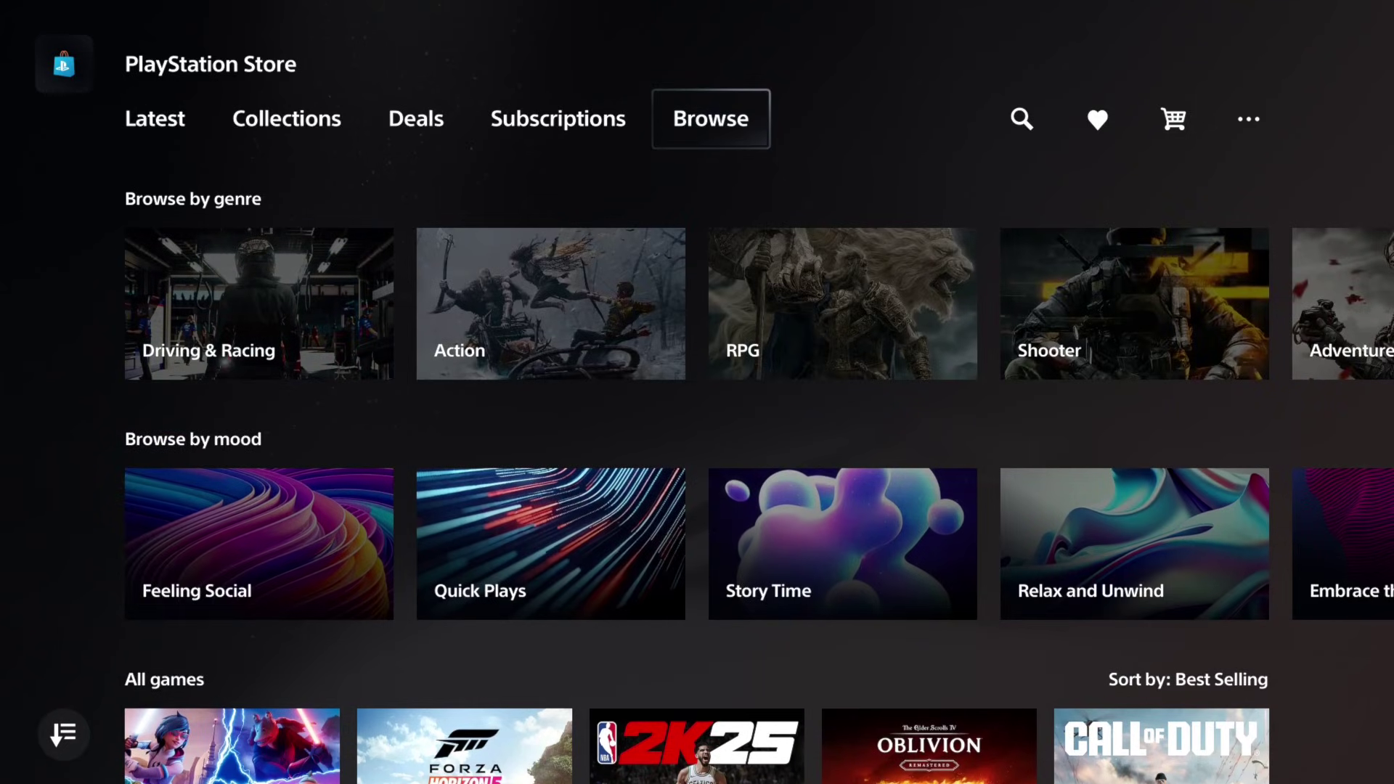
Leave PlayStation Store for the home screen and open the console's Network settings
{"action": "key", "text": "super"}
{"action": "key", "text": "Left"}
{"action": "key", "text": "Return"}
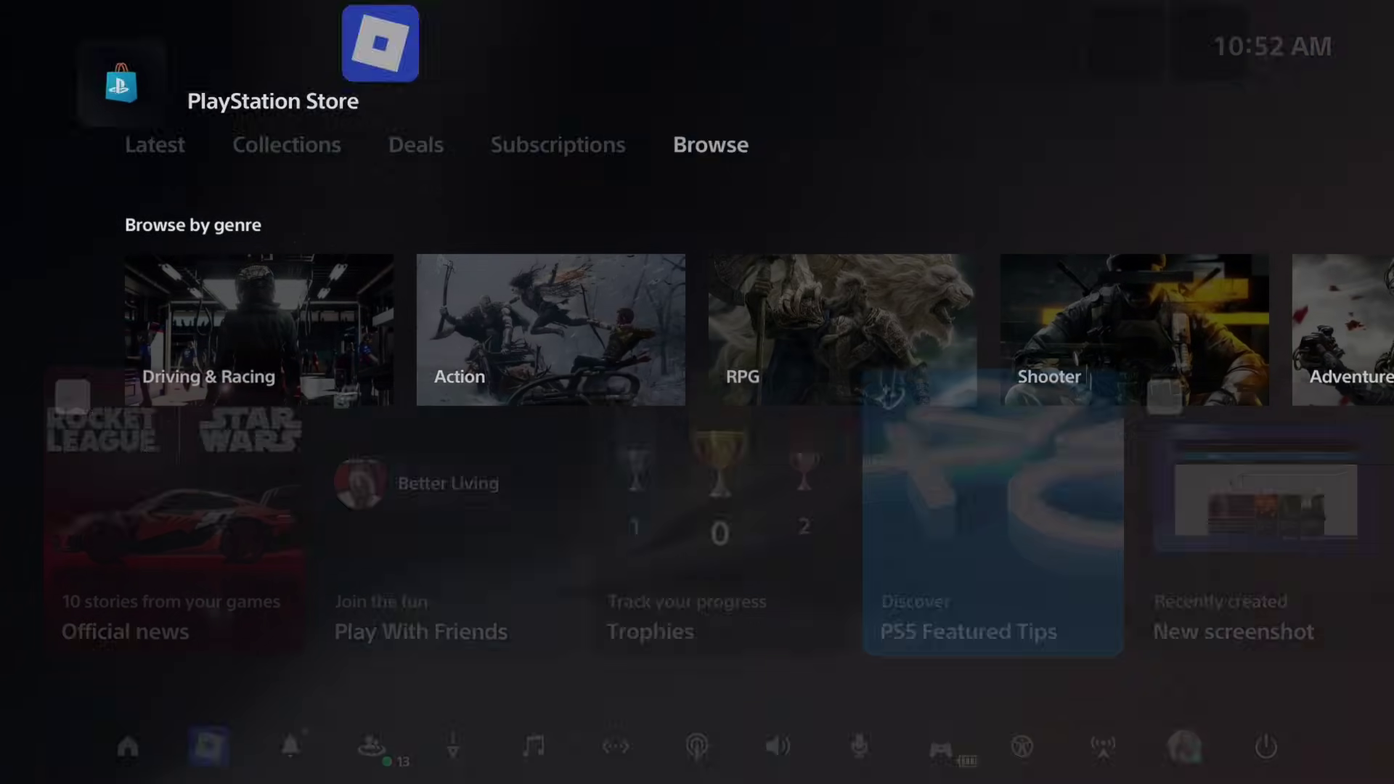
{"action": "key", "text": "Up"}
{"action": "key", "text": "Right"}
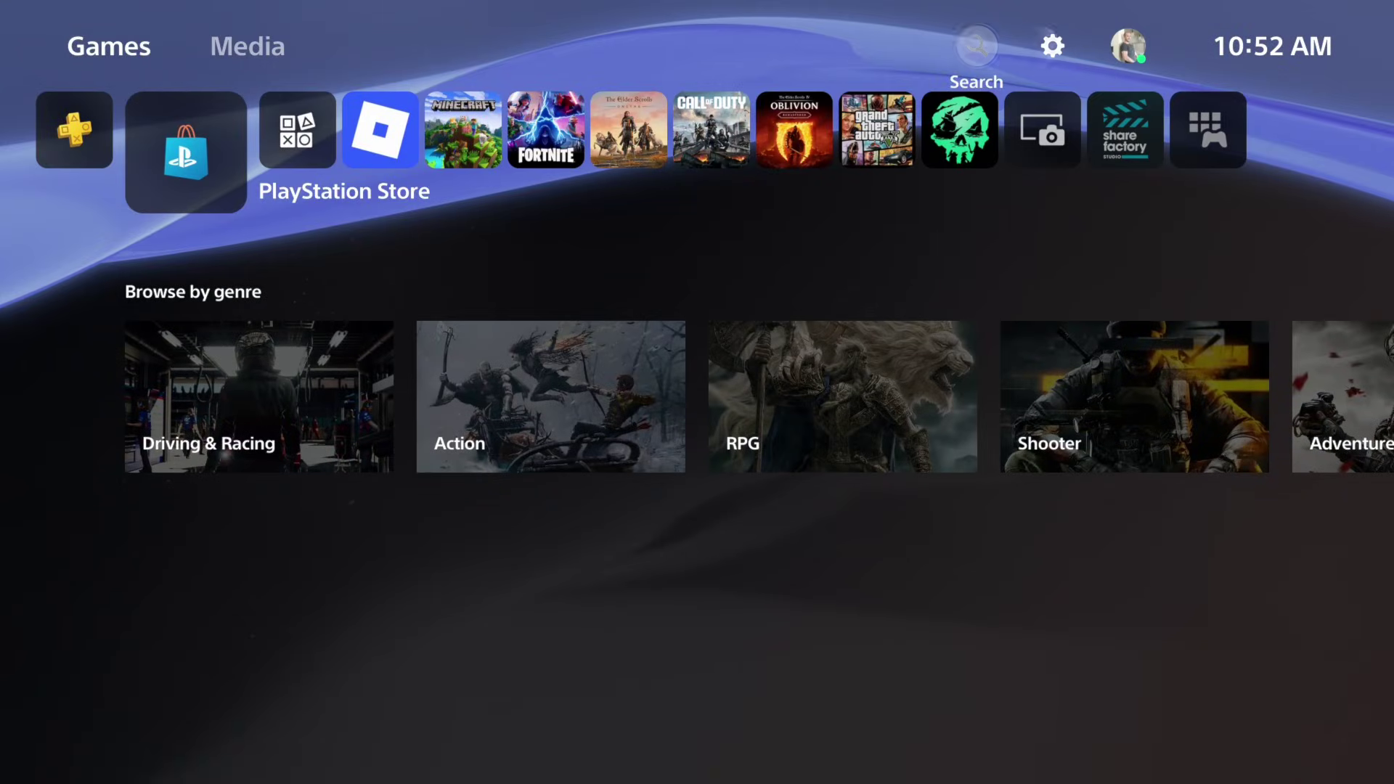
{"action": "key", "text": "Right"}
{"action": "key", "text": "Return"}
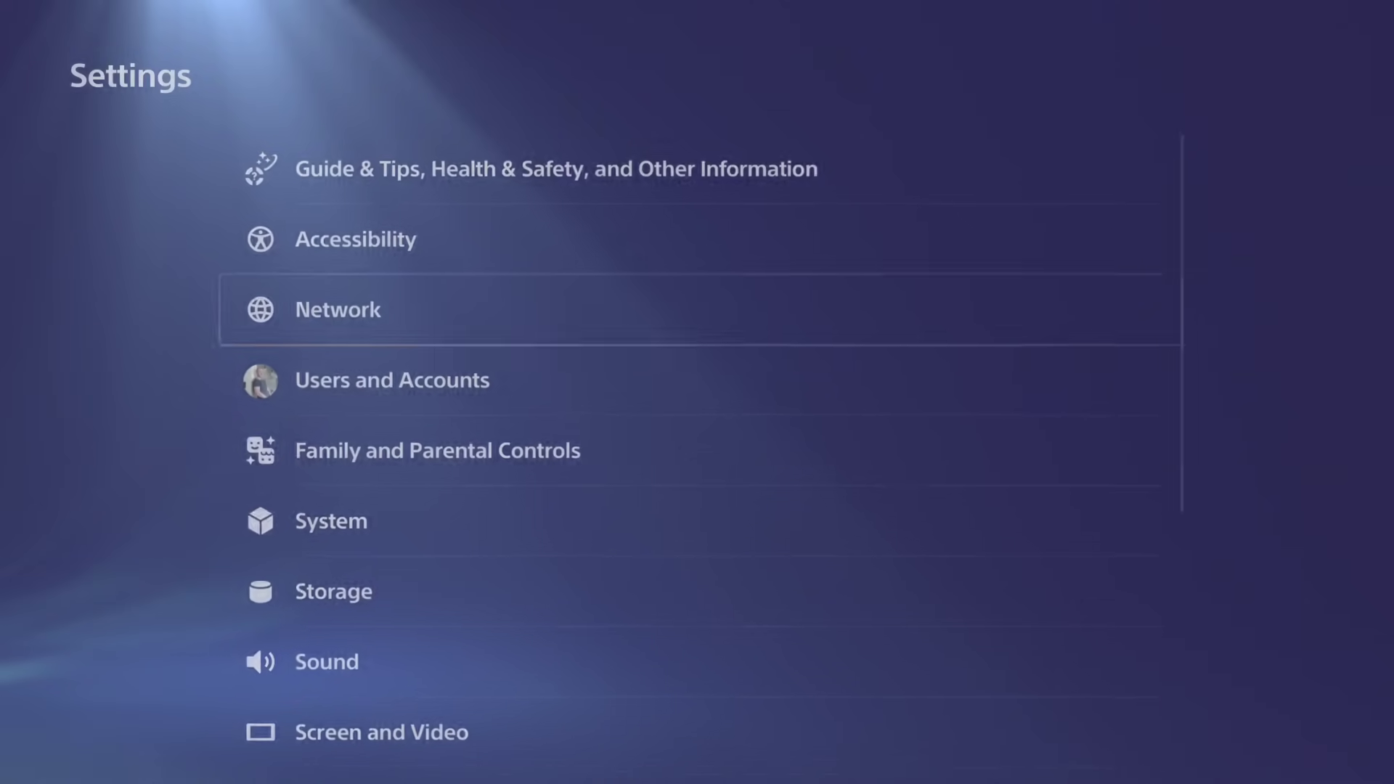
{"action": "key", "text": "Up"}
{"action": "key", "text": "Down"}
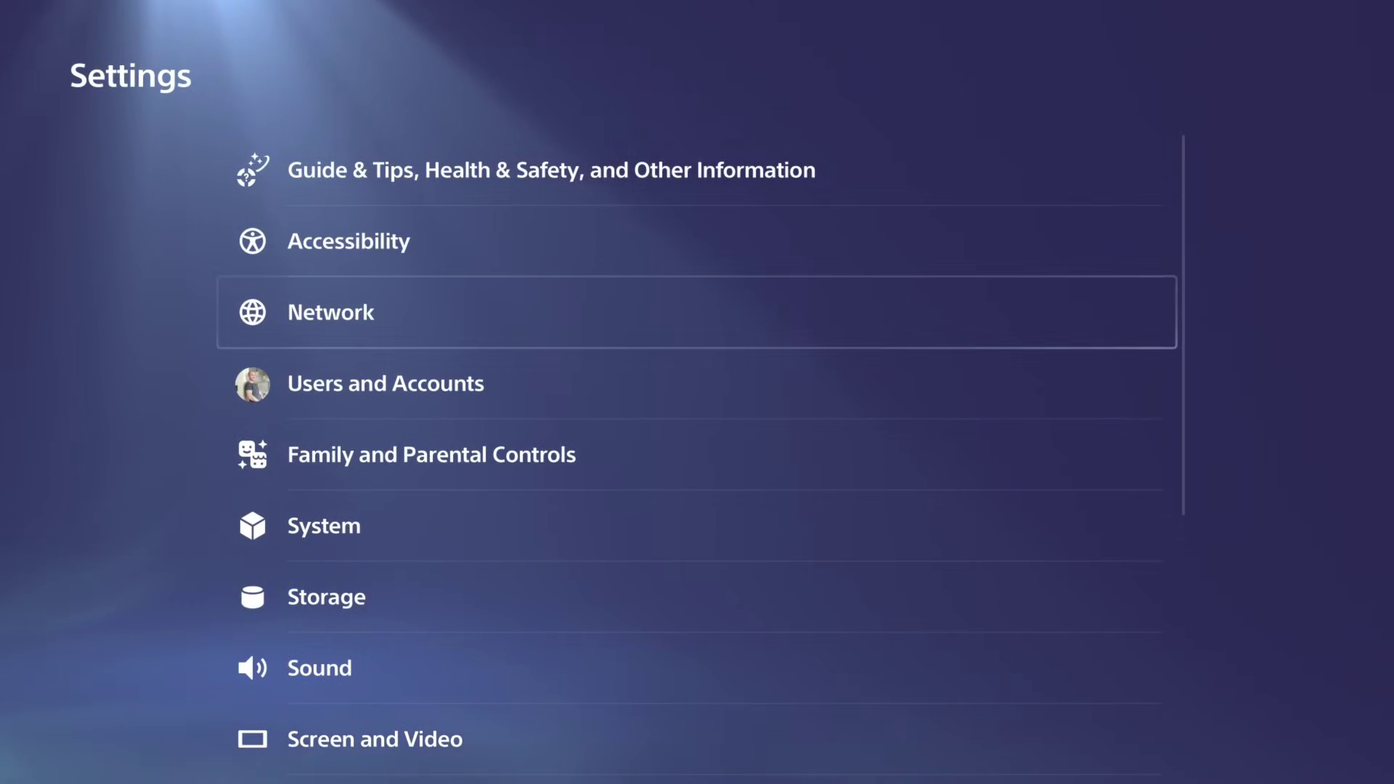
{"action": "key", "text": "Return"}
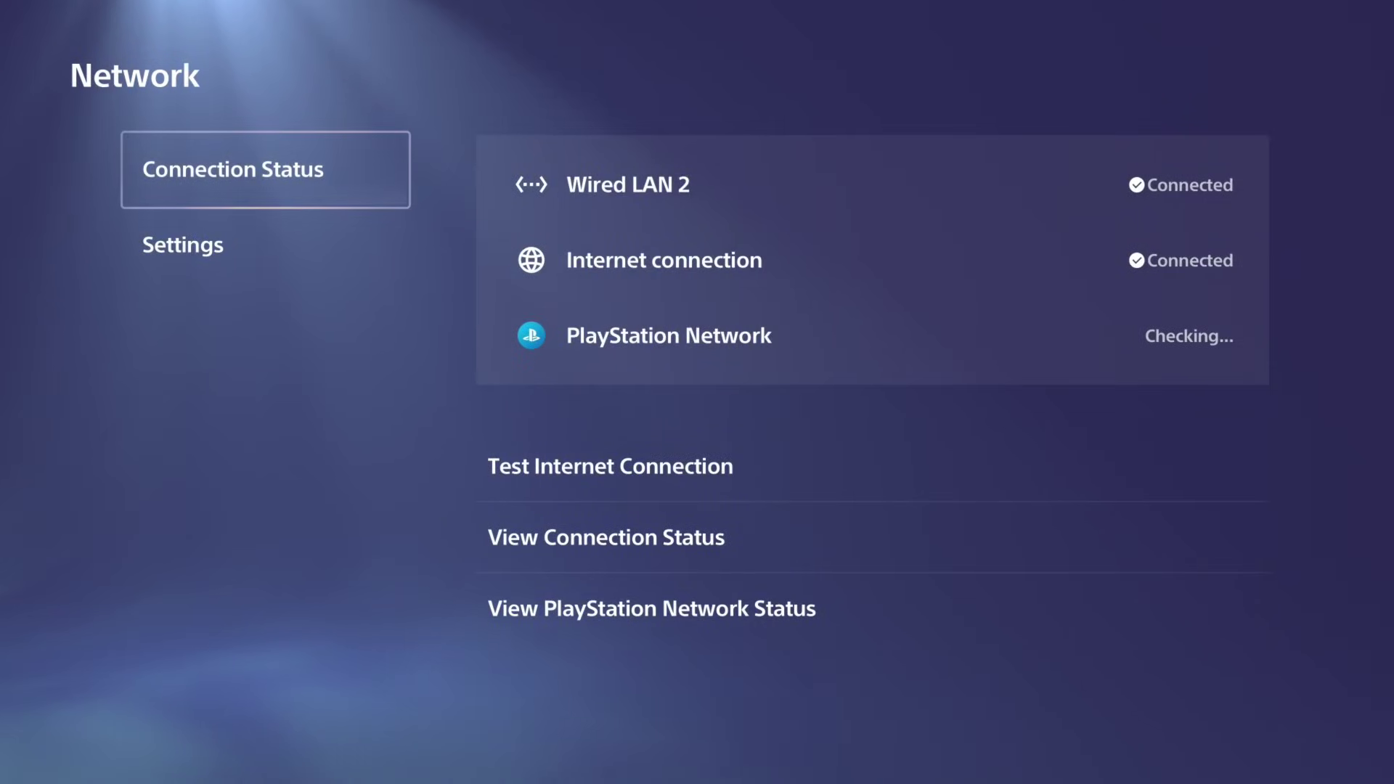
Check the PlayStation Network service status page, including the PlayStation Store entry, and return to the connection status
{"action": "key", "text": "Right"}
{"action": "key", "text": "super+s"}
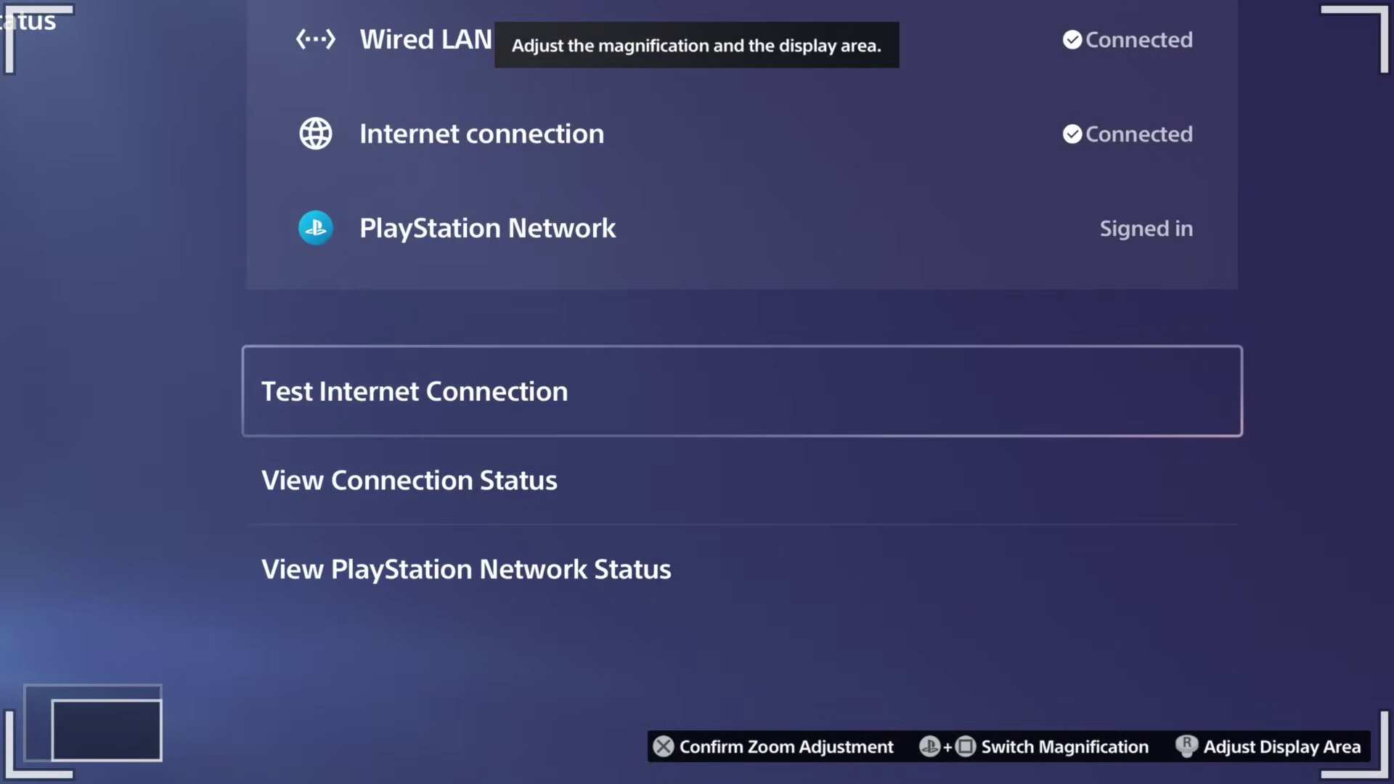
{"action": "key", "text": "super+s"}
{"action": "key", "text": "Escape"}
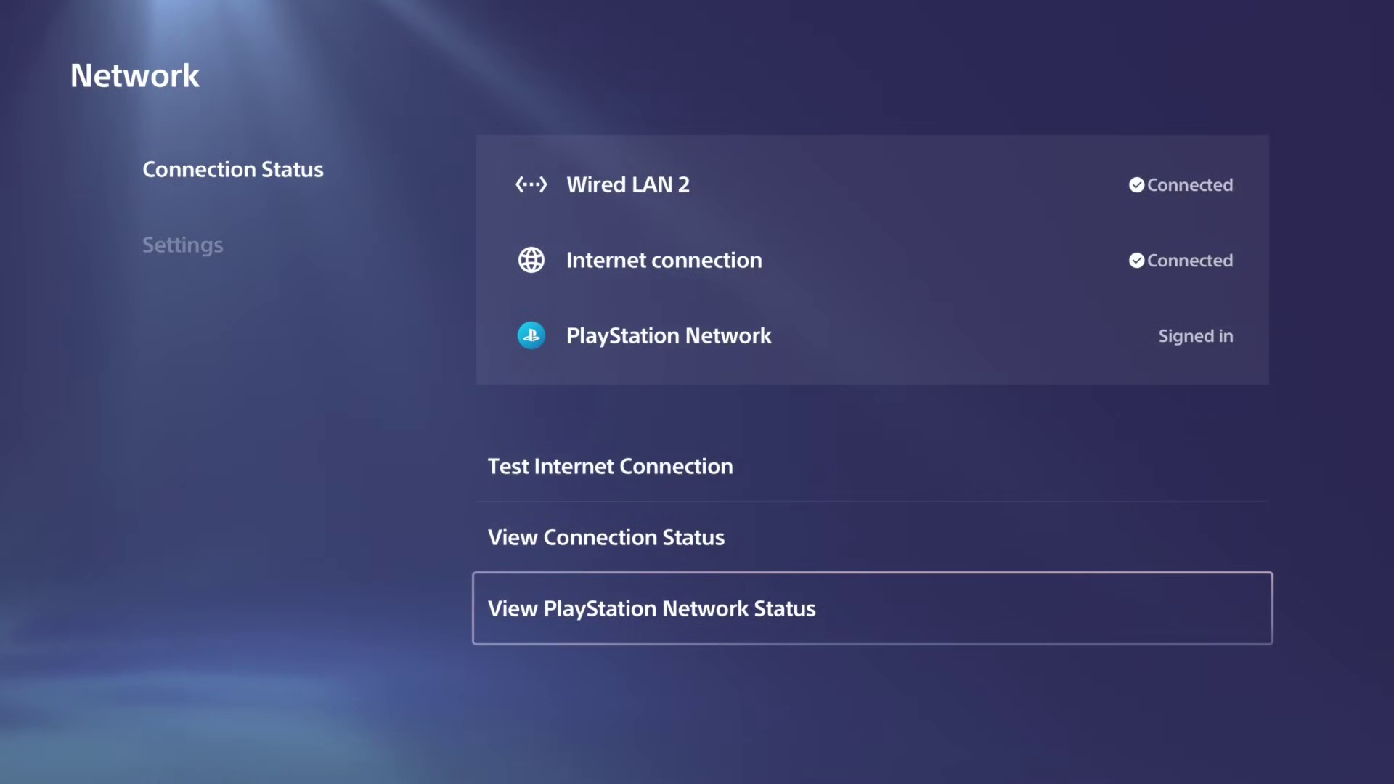
{"action": "key", "text": "Return"}
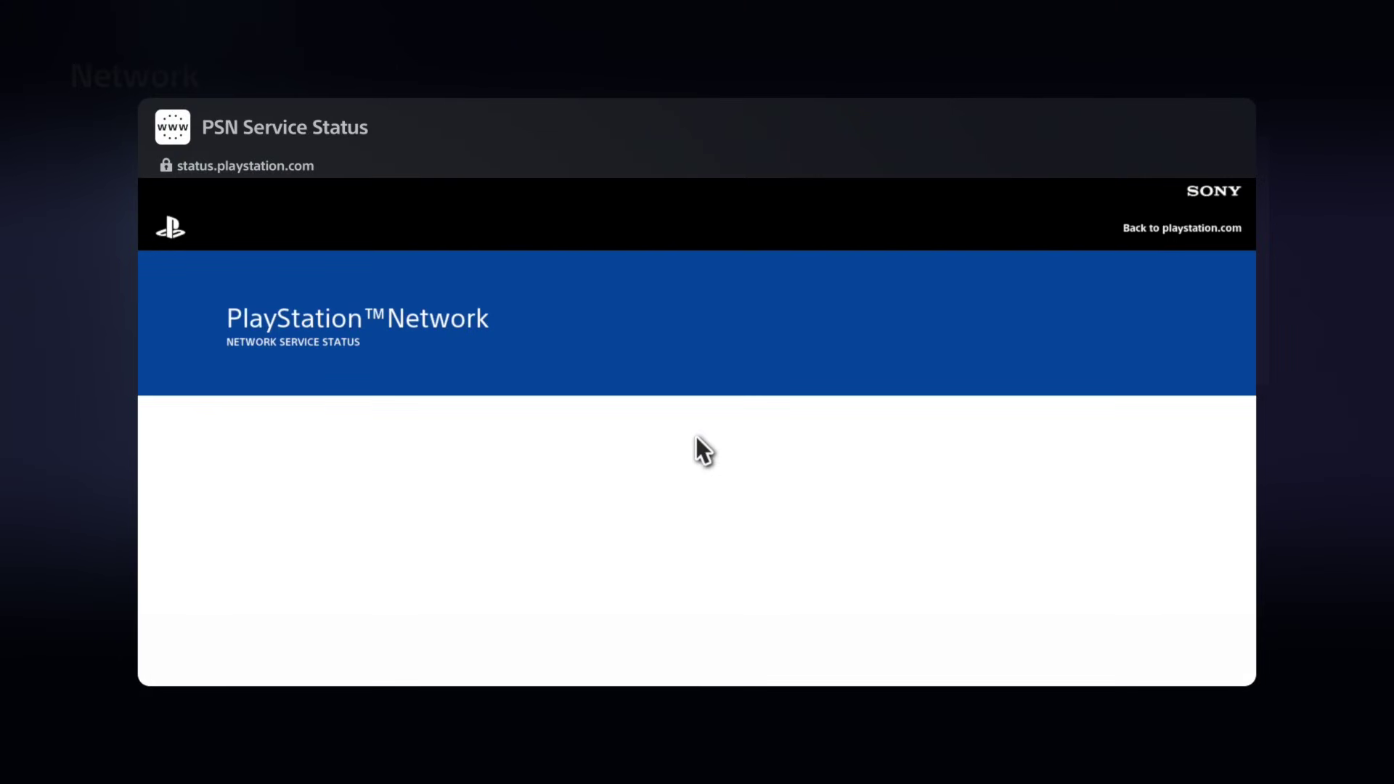
{"action": "scroll", "coordinate": [226, 520], "scroll_direction": "down", "scroll_amount": 2}
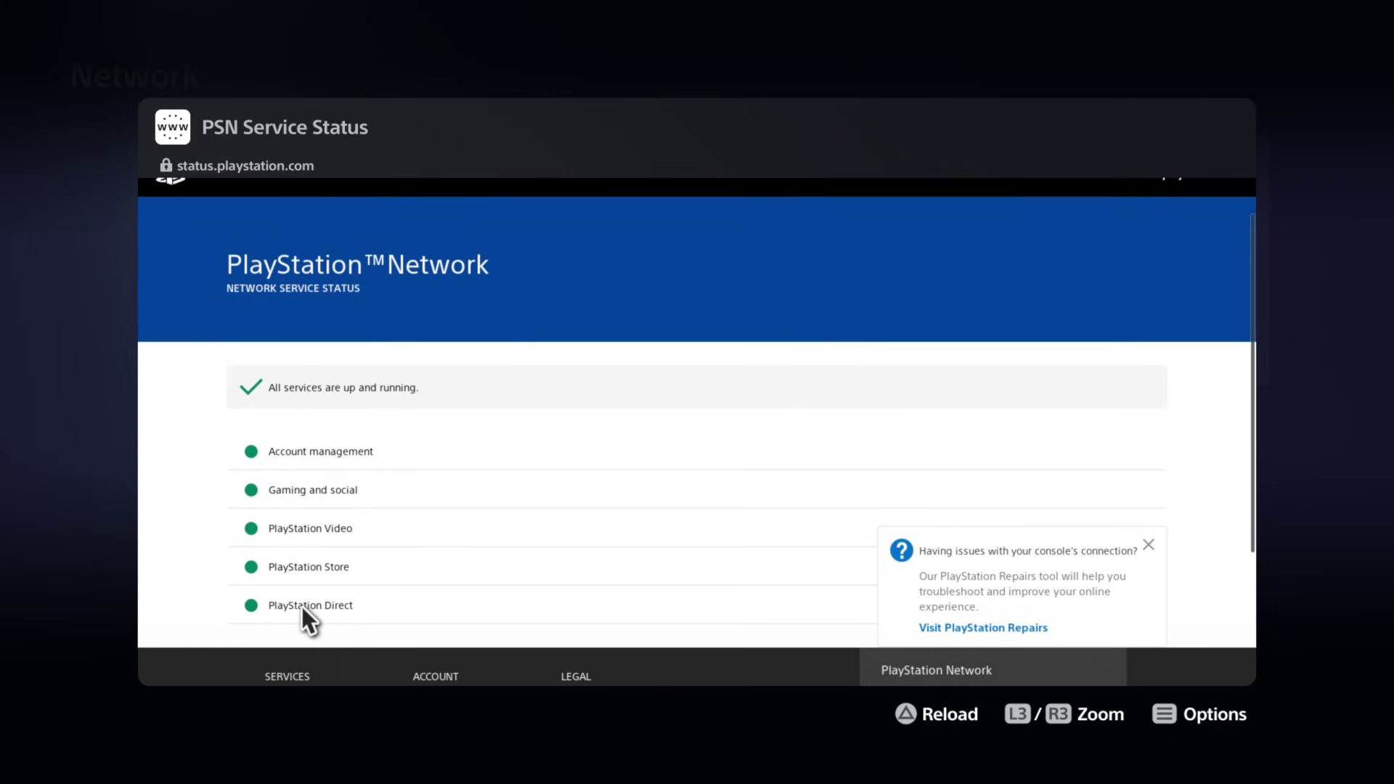
{"action": "key", "text": "Escape"}
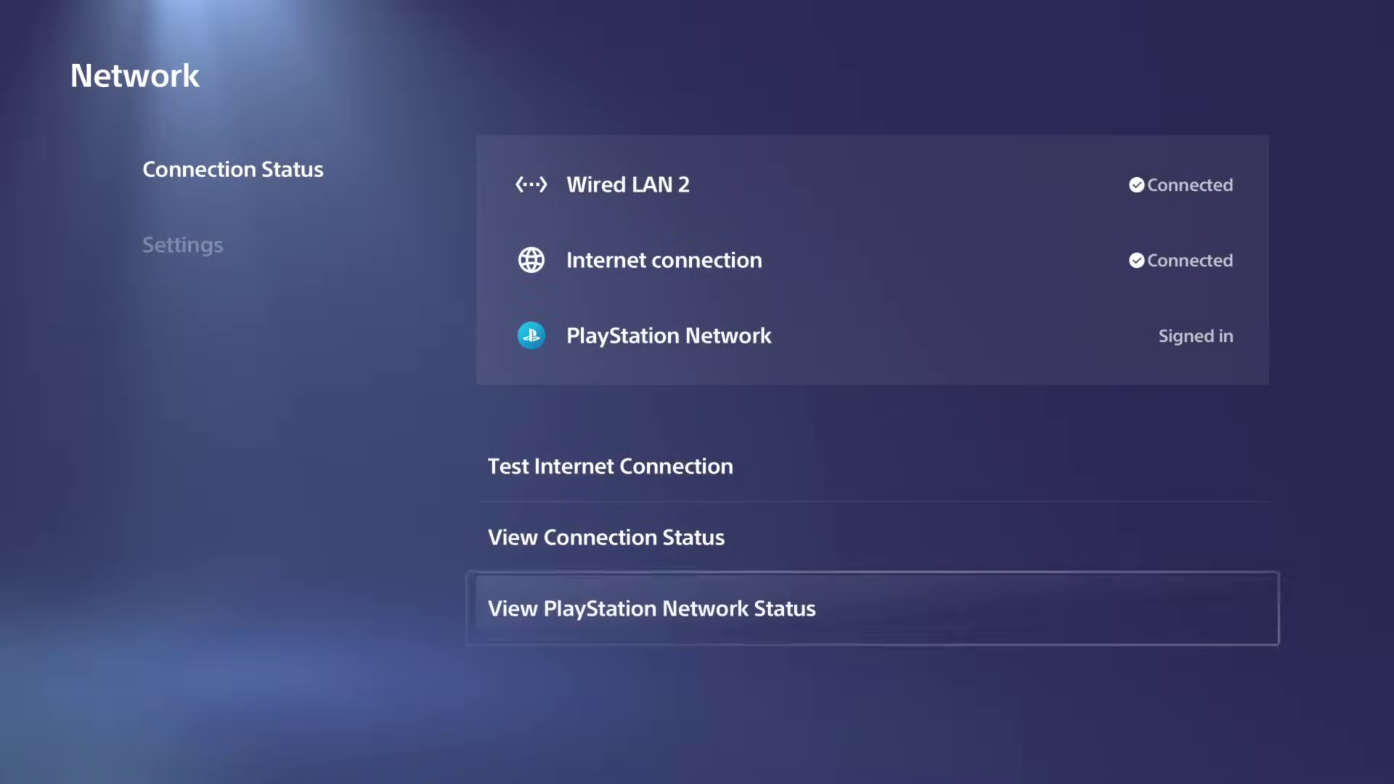
Forget the registered Wired LAN 2 network in the internet connection setup
{"action": "key", "text": "Left"}
{"action": "key", "text": "Escape"}
{"action": "key", "text": "Right"}
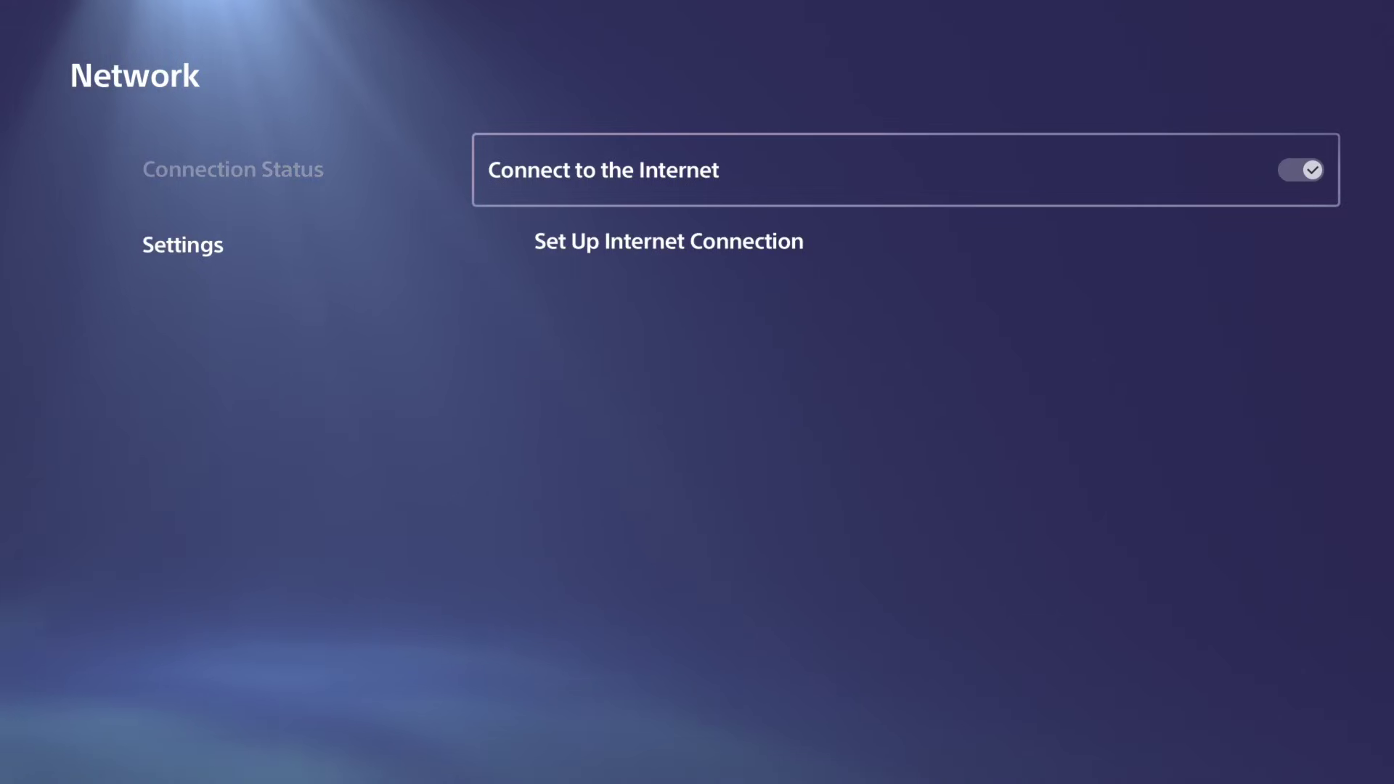
{"action": "key", "text": "Down"}
{"action": "key", "text": "Return"}
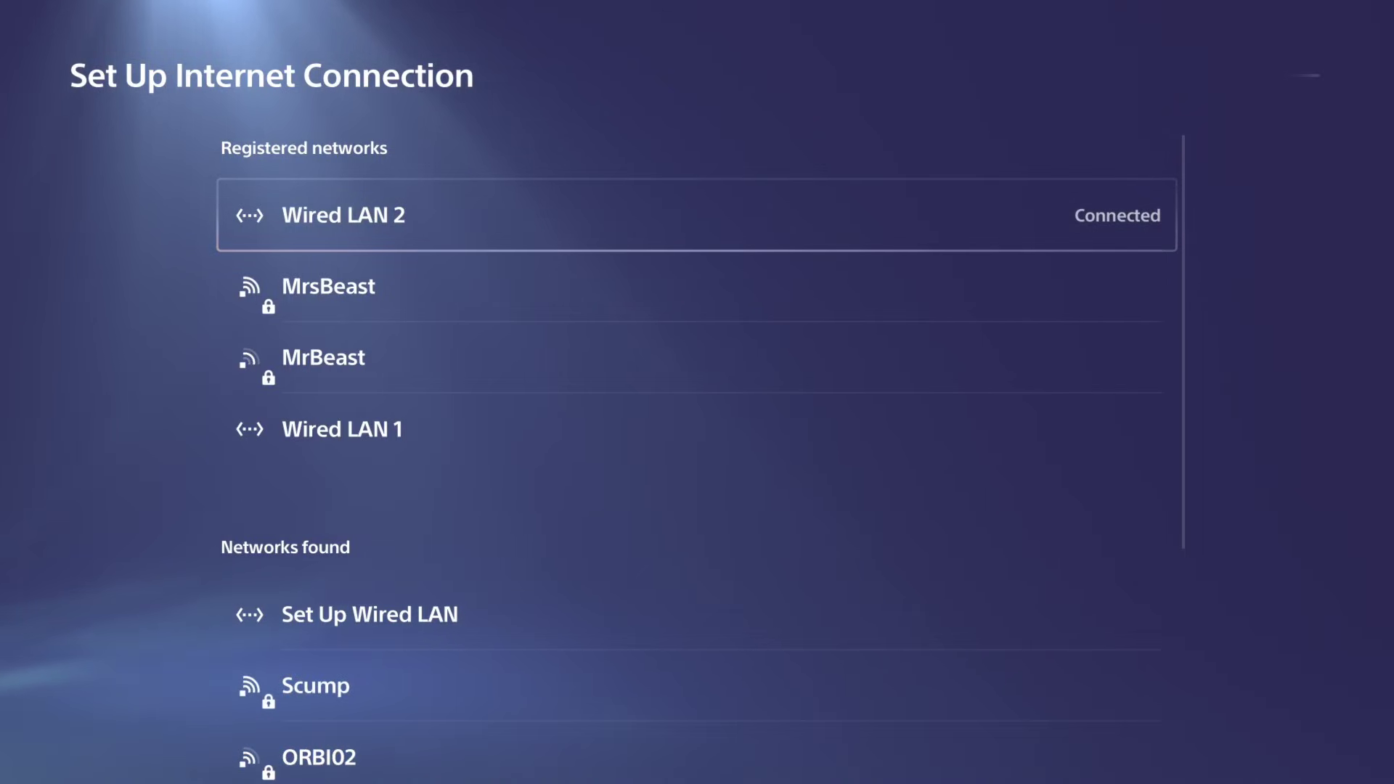
{"action": "key", "text": "Menu"}
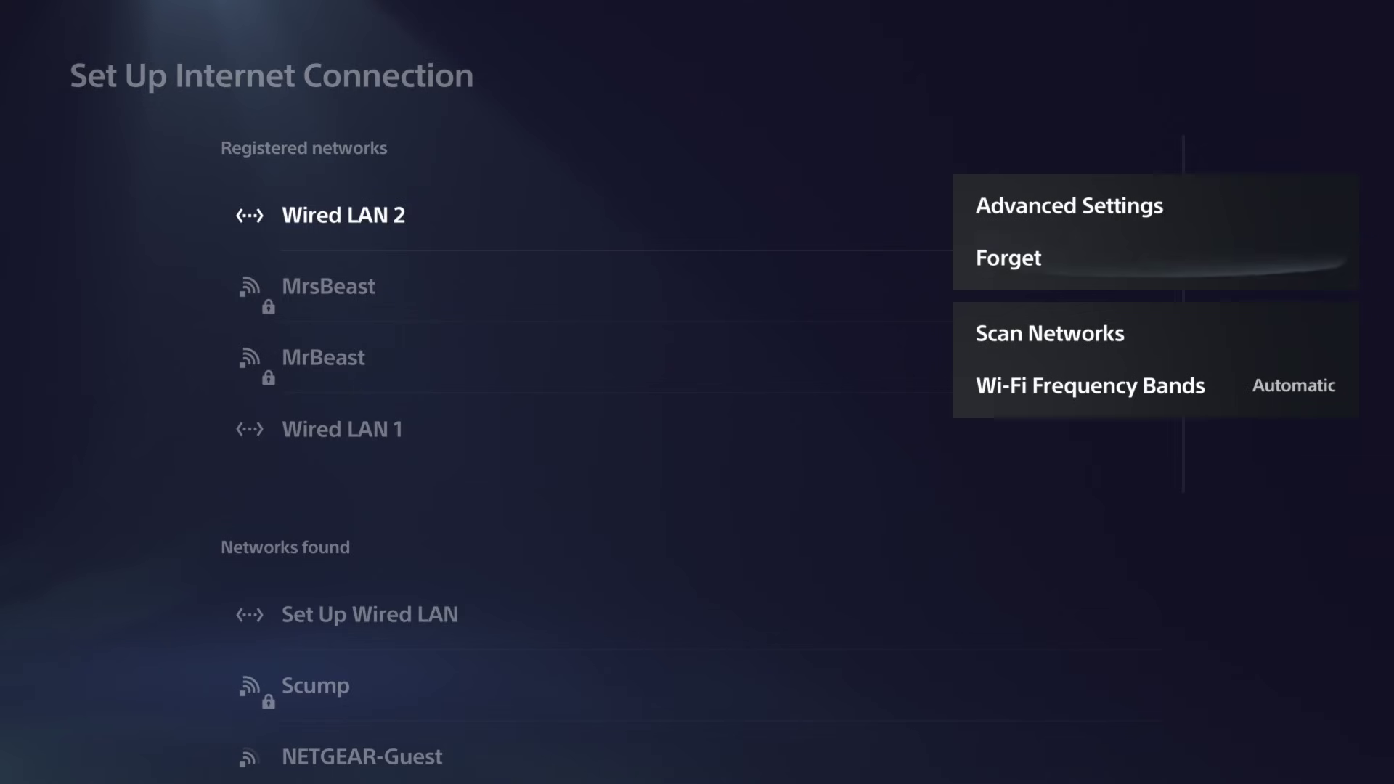
{"action": "key", "text": "Return"}
{"action": "key", "text": "Right"}
{"action": "key", "text": "Return"}
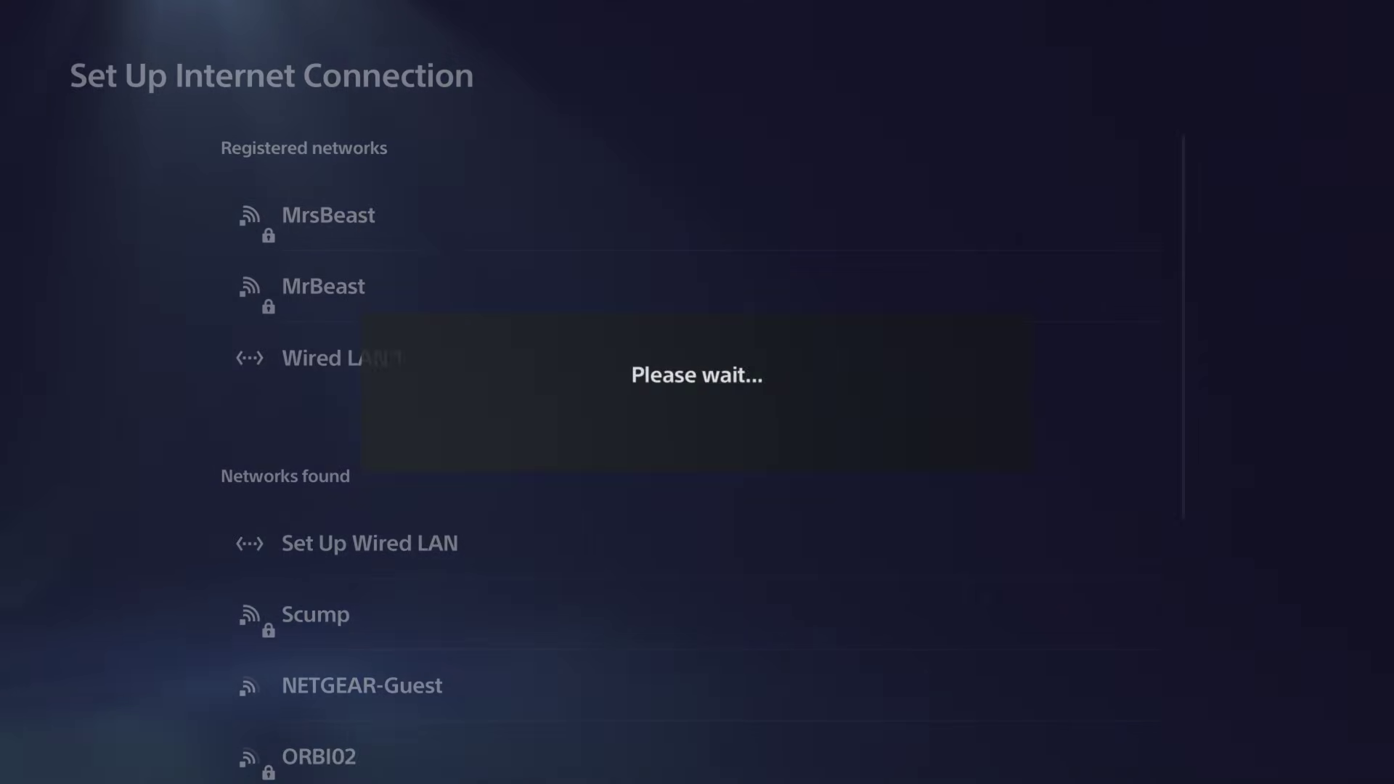
Set up a new wired LAN connection named Wired LAN 2 and connect to it
{"action": "key", "text": "Down"}
{"action": "key", "text": "Down"}
{"action": "key", "text": "Down"}
{"action": "key", "text": "Down"}
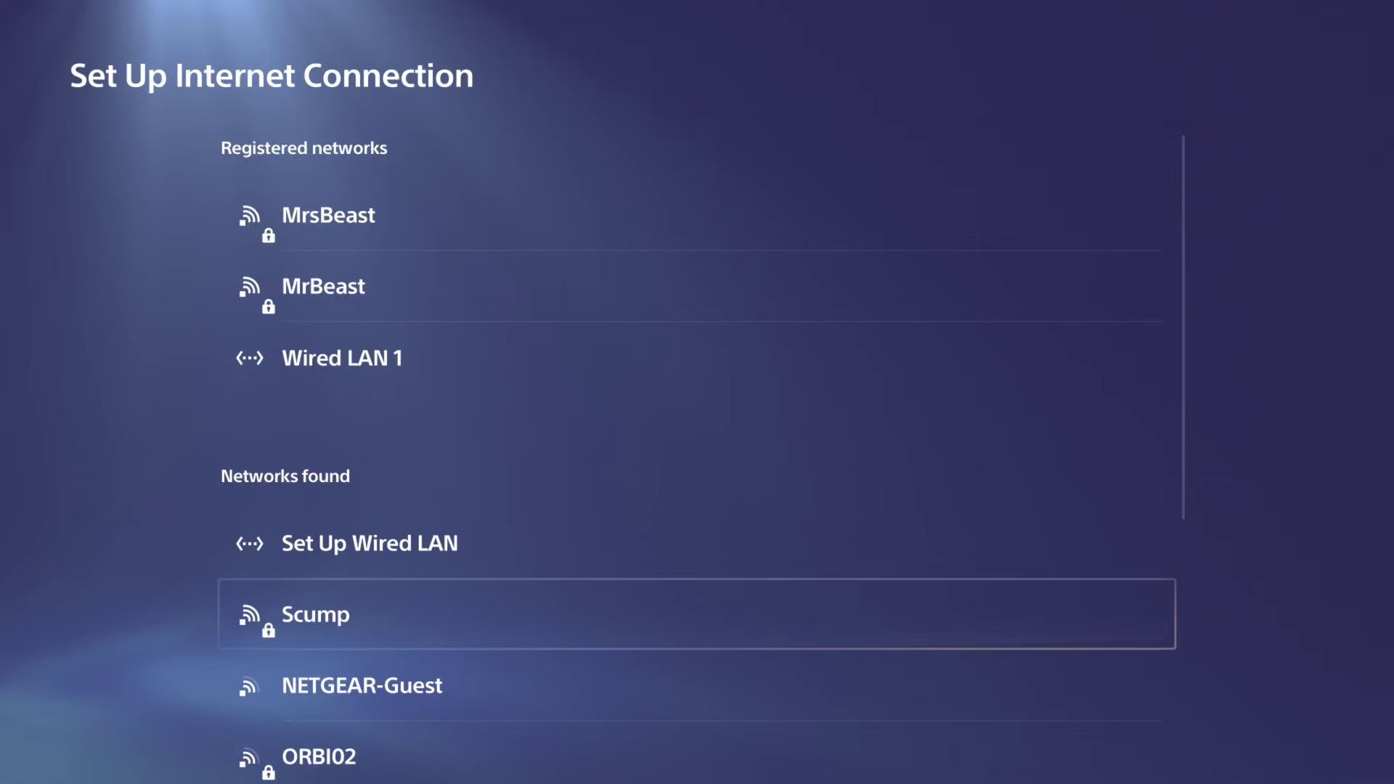
{"action": "key", "text": "Down"}
{"action": "key", "text": "Down"}
{"action": "key", "text": "Up"}
{"action": "key", "text": "Up"}
{"action": "key", "text": "Up"}
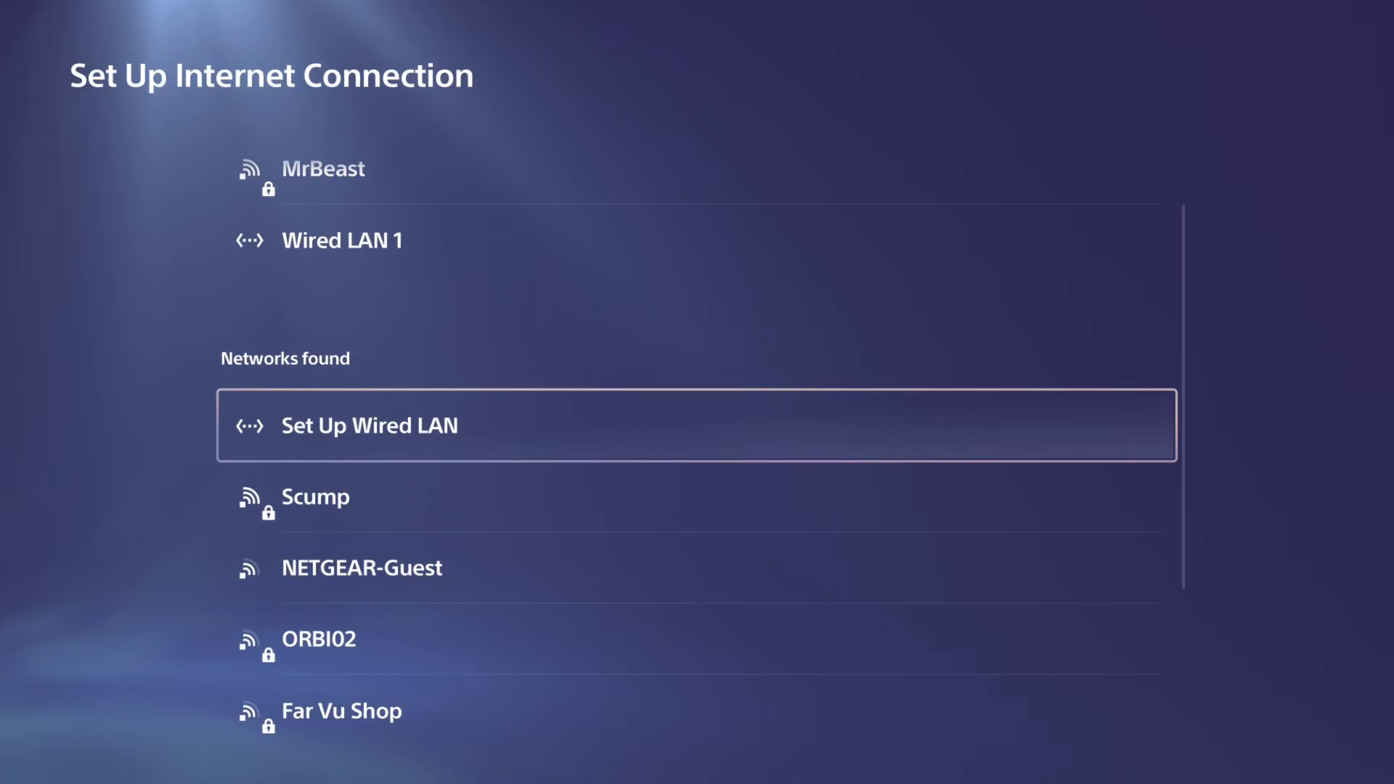
{"action": "key", "text": "Return"}
{"action": "key", "text": "Left"}
{"action": "key", "text": "Right"}
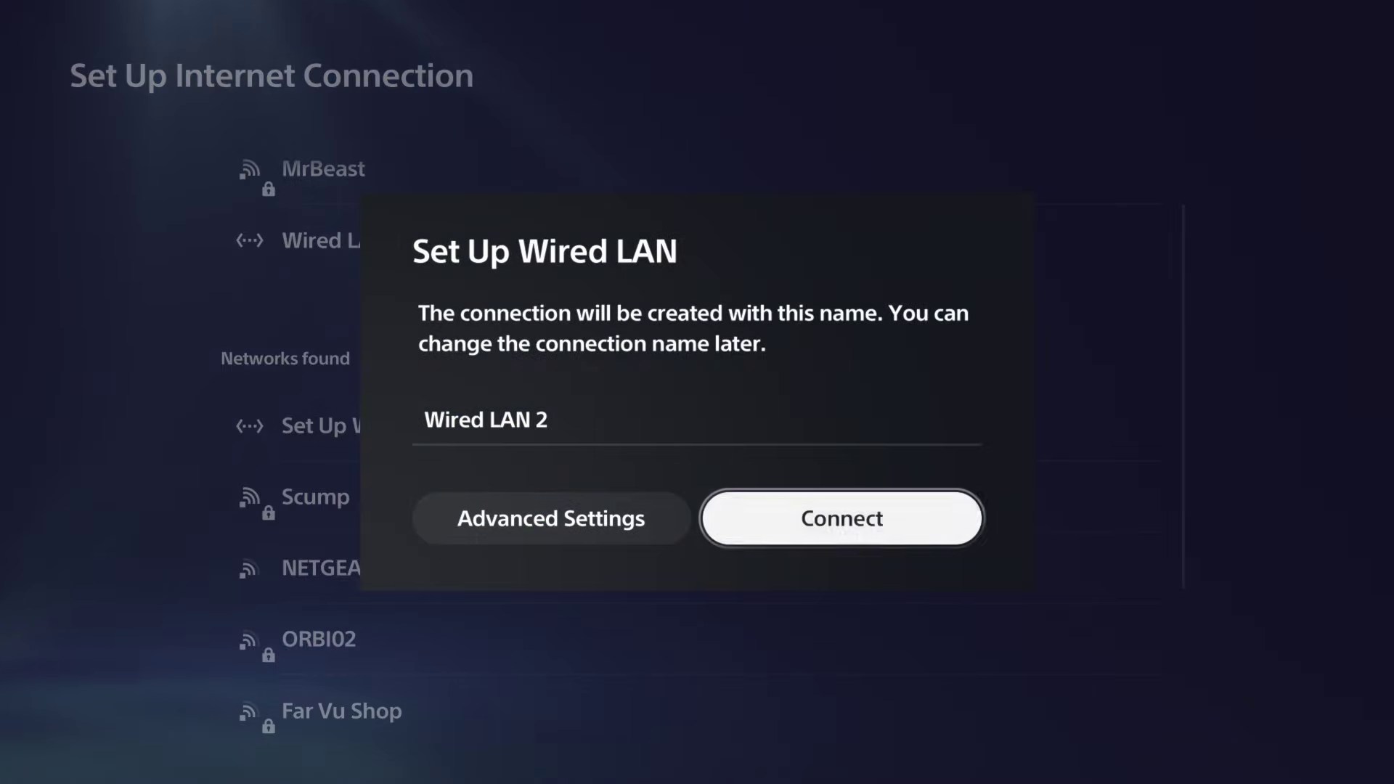
{"action": "key", "text": "Return"}
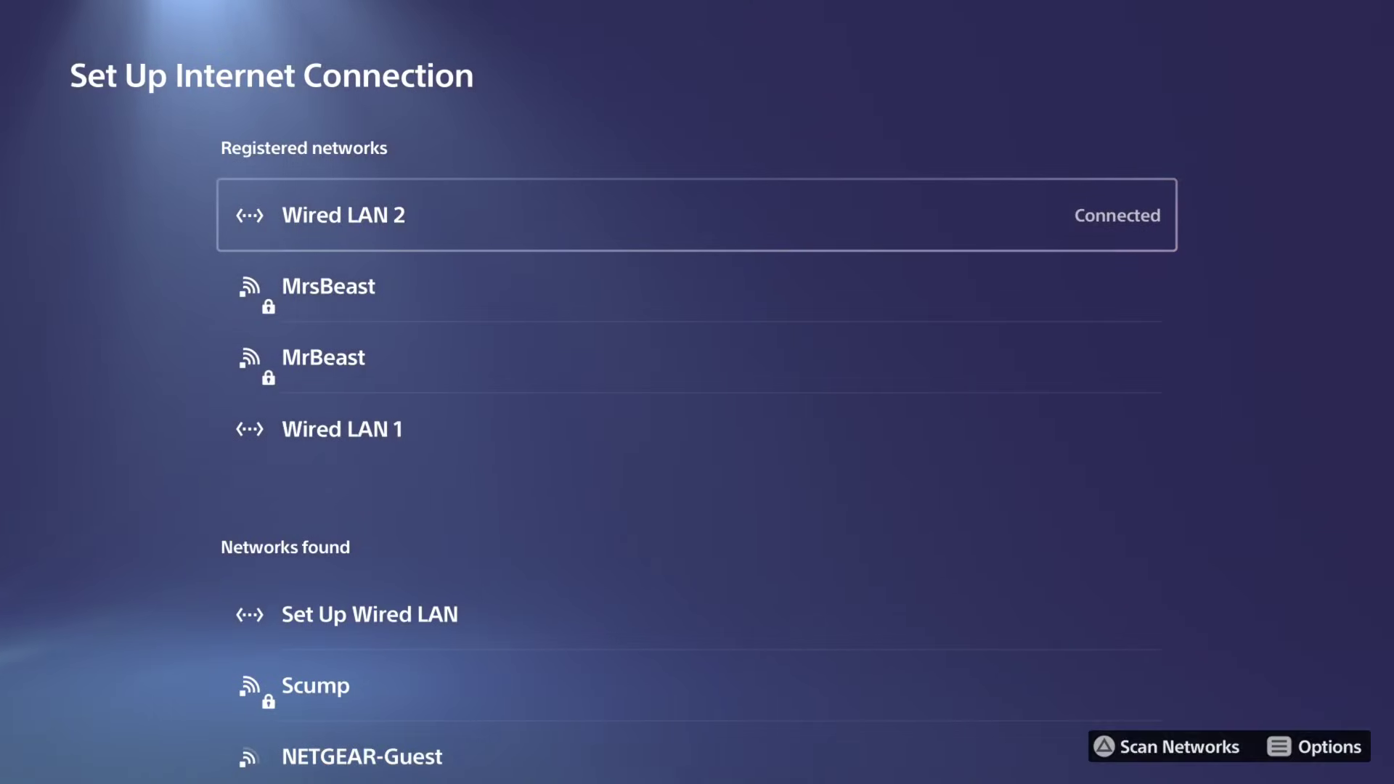
Set DNS Settings to Manual in the advanced settings of Wired LAN 2
{"action": "key", "text": "Menu"}
{"action": "key", "text": "Return"}
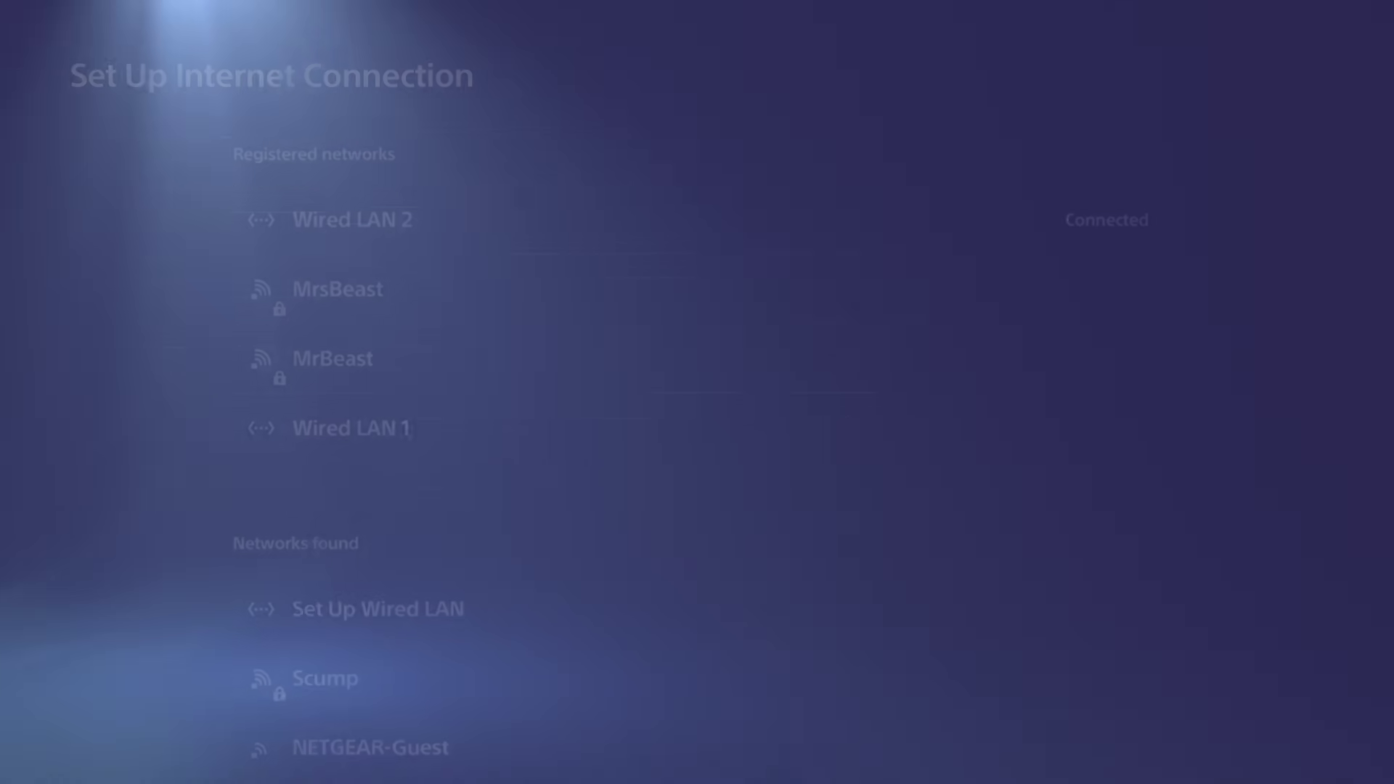
{"action": "key", "text": "Down"}
{"action": "key", "text": "Down"}
{"action": "key", "text": "Down"}
{"action": "key", "text": "Return"}
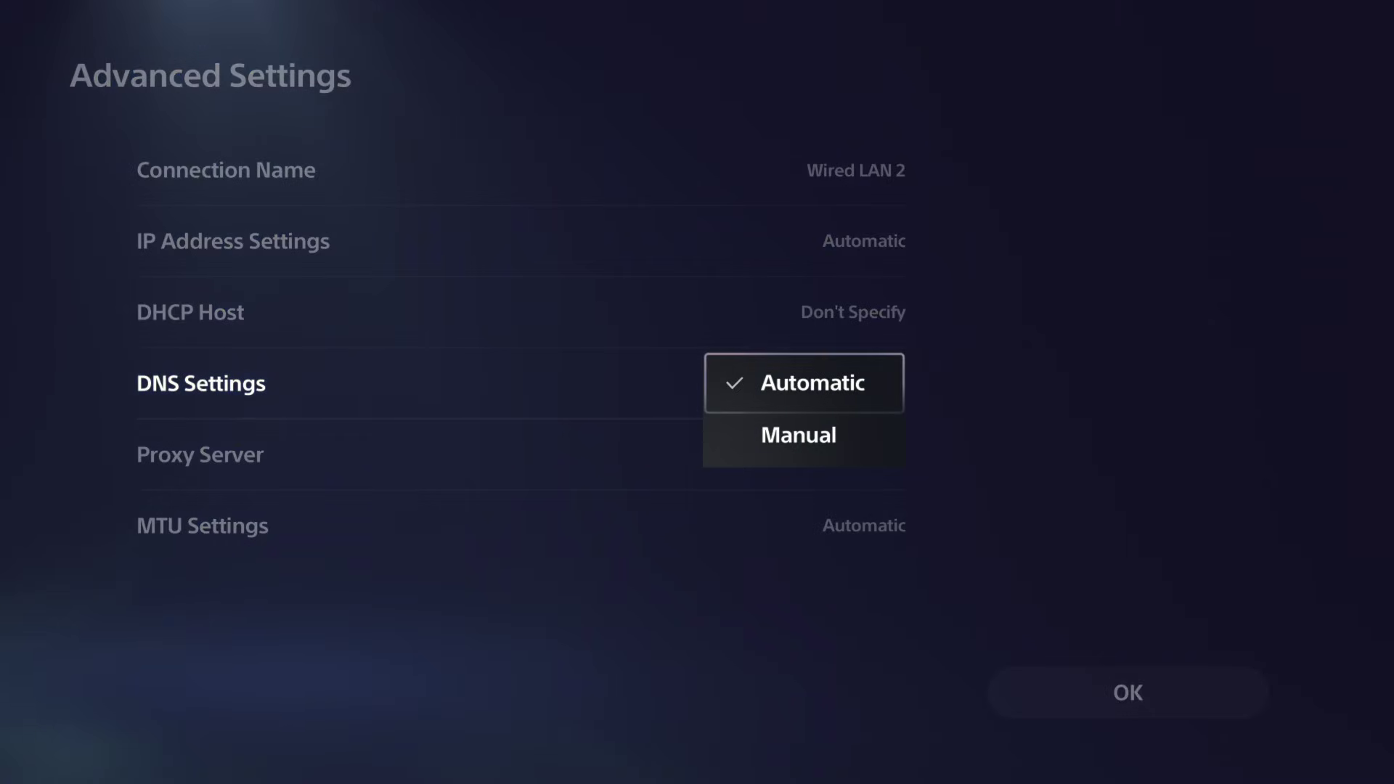
{"action": "key", "text": "Down"}
{"action": "key", "text": "Return"}
Set the primary DNS to 8.8.8.8
{"action": "key", "text": "Down"}
{"action": "key", "text": "Return"}
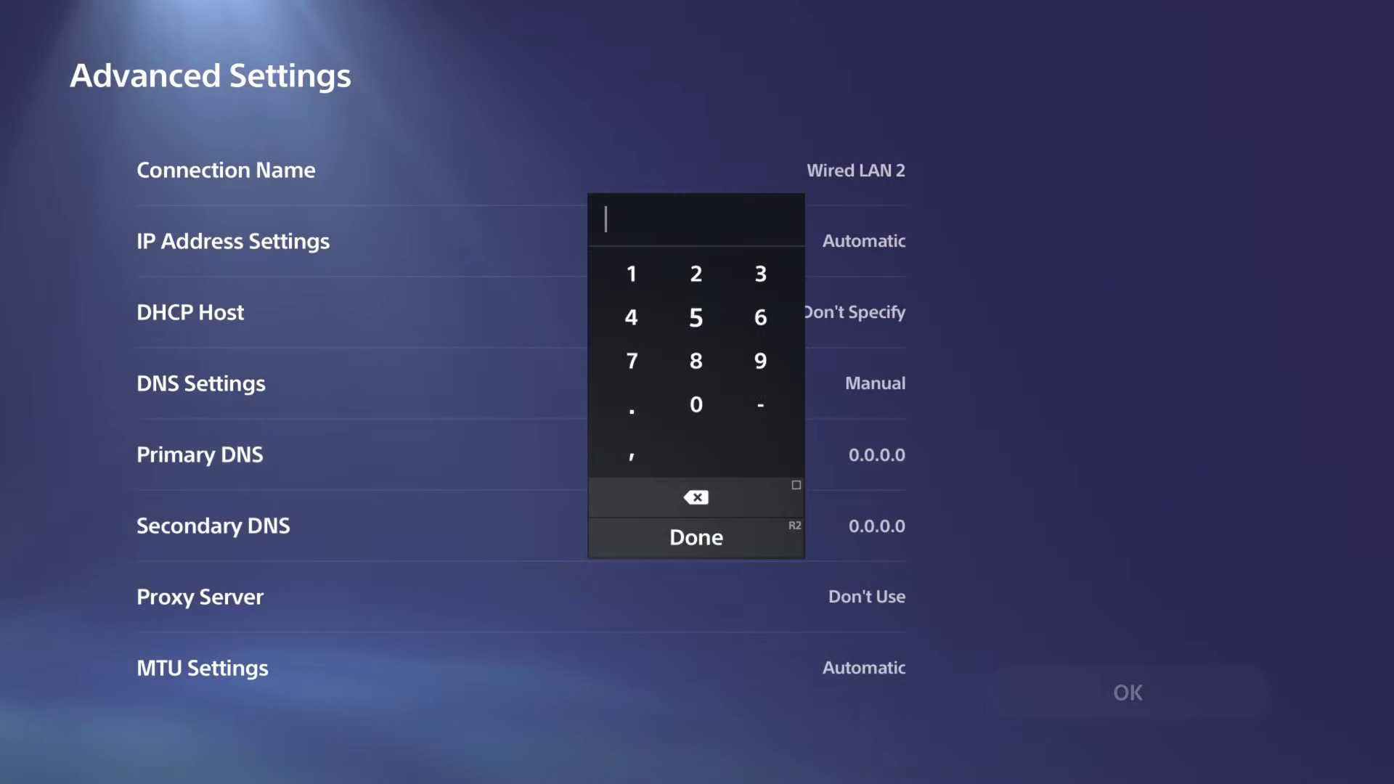
{"action": "key", "text": "Down"}
{"action": "type", "text": "8.8."}
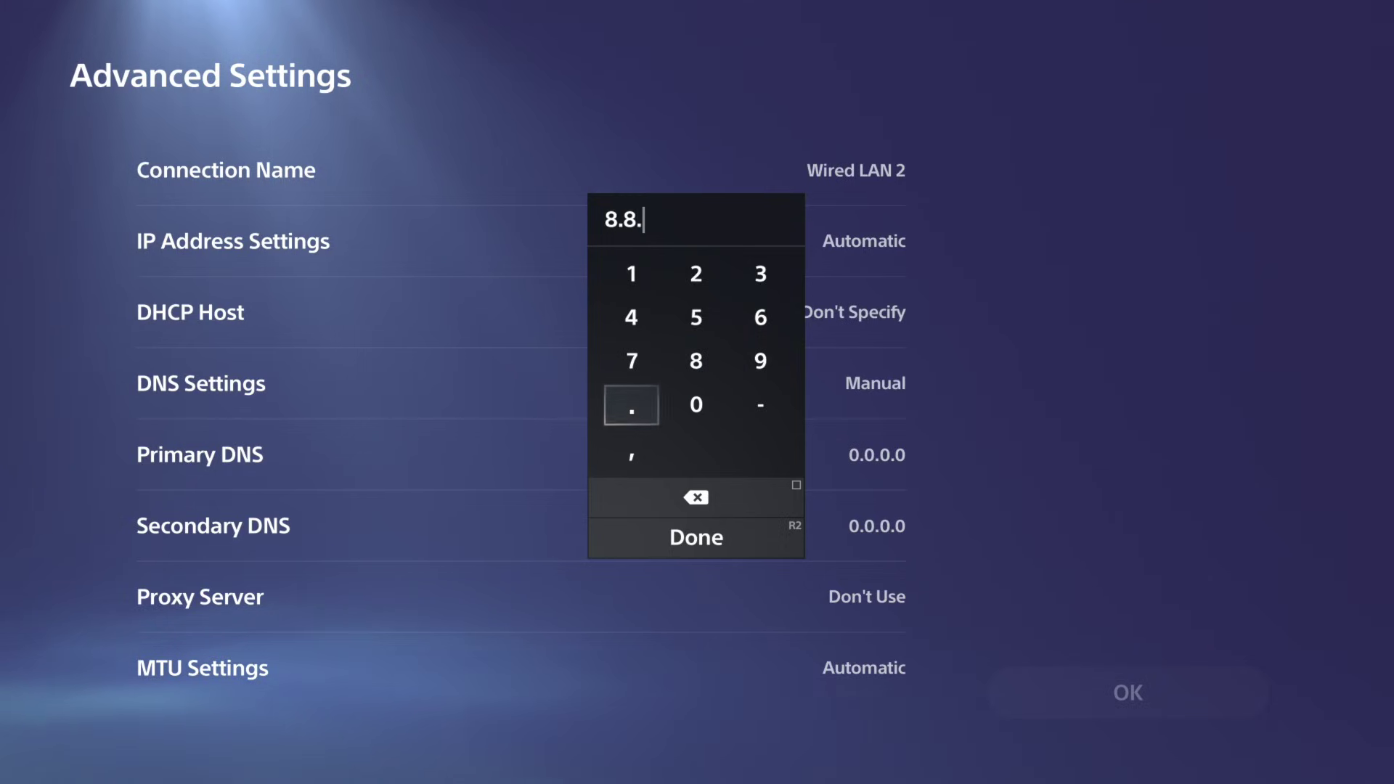
{"action": "key", "text": "Up"}
{"action": "key", "text": "Right"}
{"action": "type", "text": "8."}
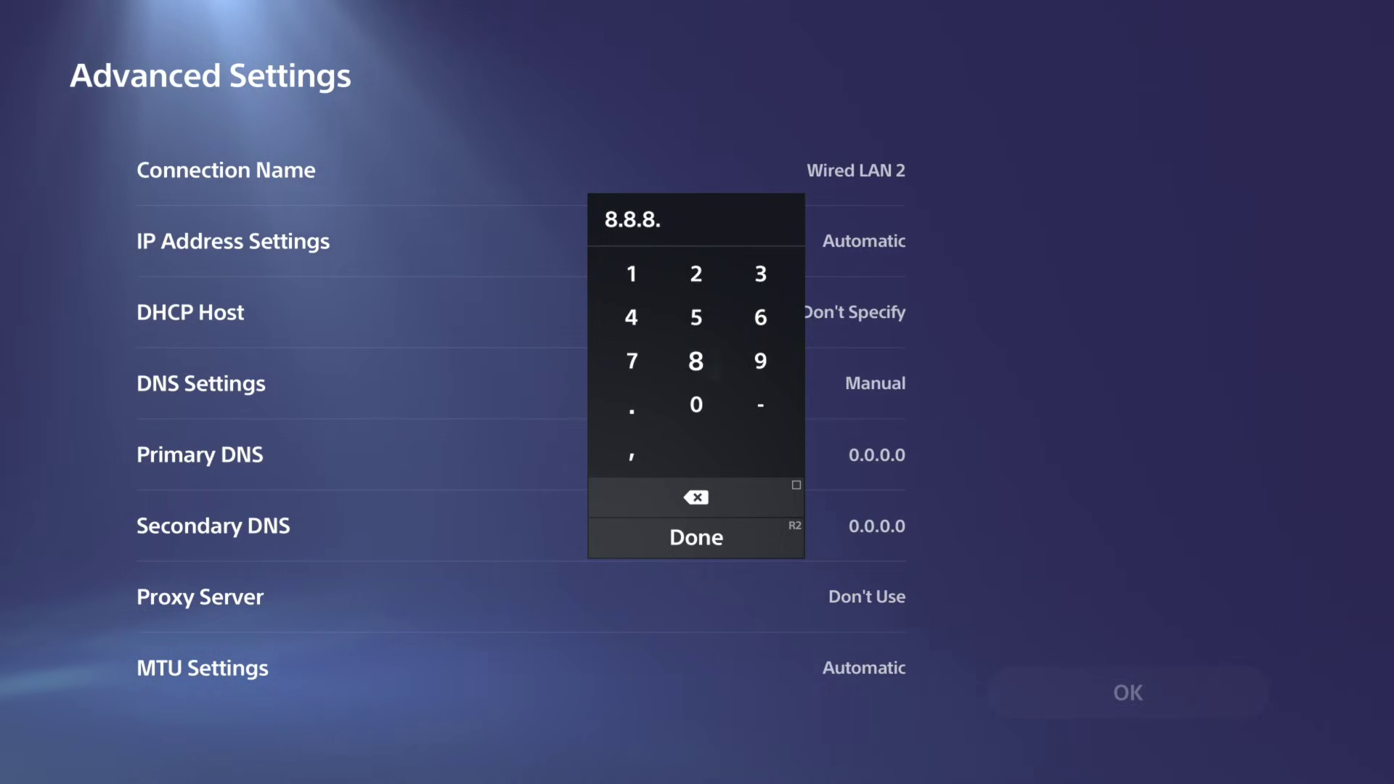
{"action": "type", "text": "8"}
{"action": "key", "text": "Return"}
Set the secondary DNS to 8.8.4.4
{"action": "key", "text": "Down"}
{"action": "key", "text": "Return"}
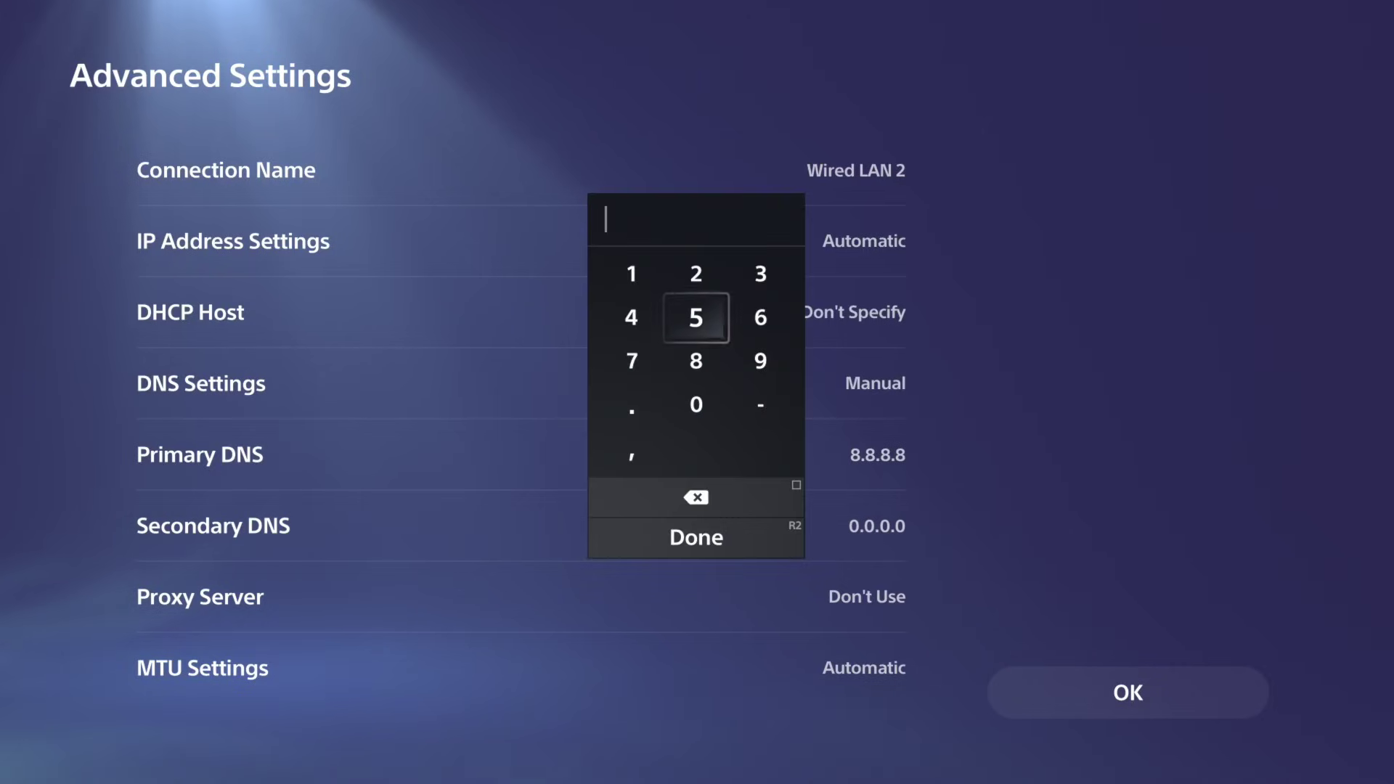
{"action": "key", "text": "Down"}
{"action": "type", "text": "8.8"}
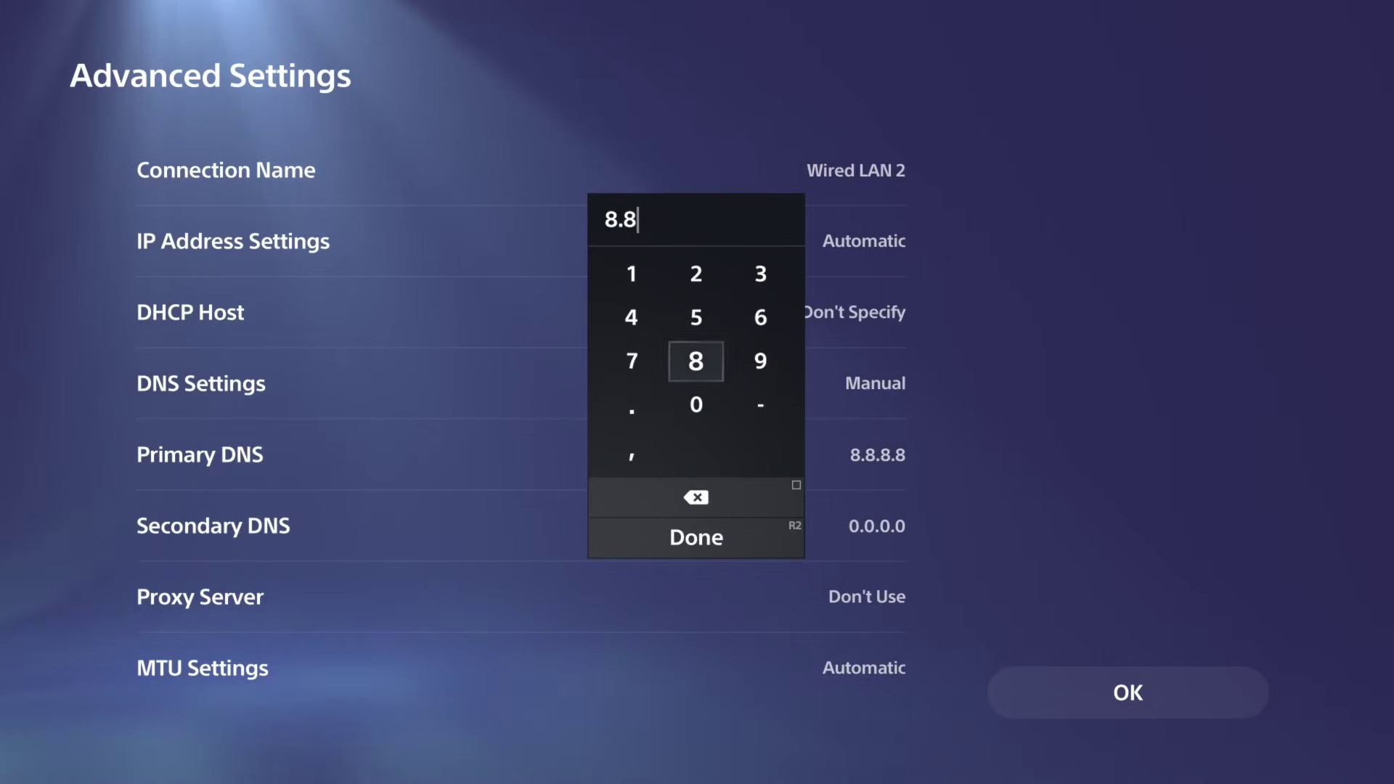
{"action": "key", "text": "Left"}
{"action": "type", "text": ".4.4"}
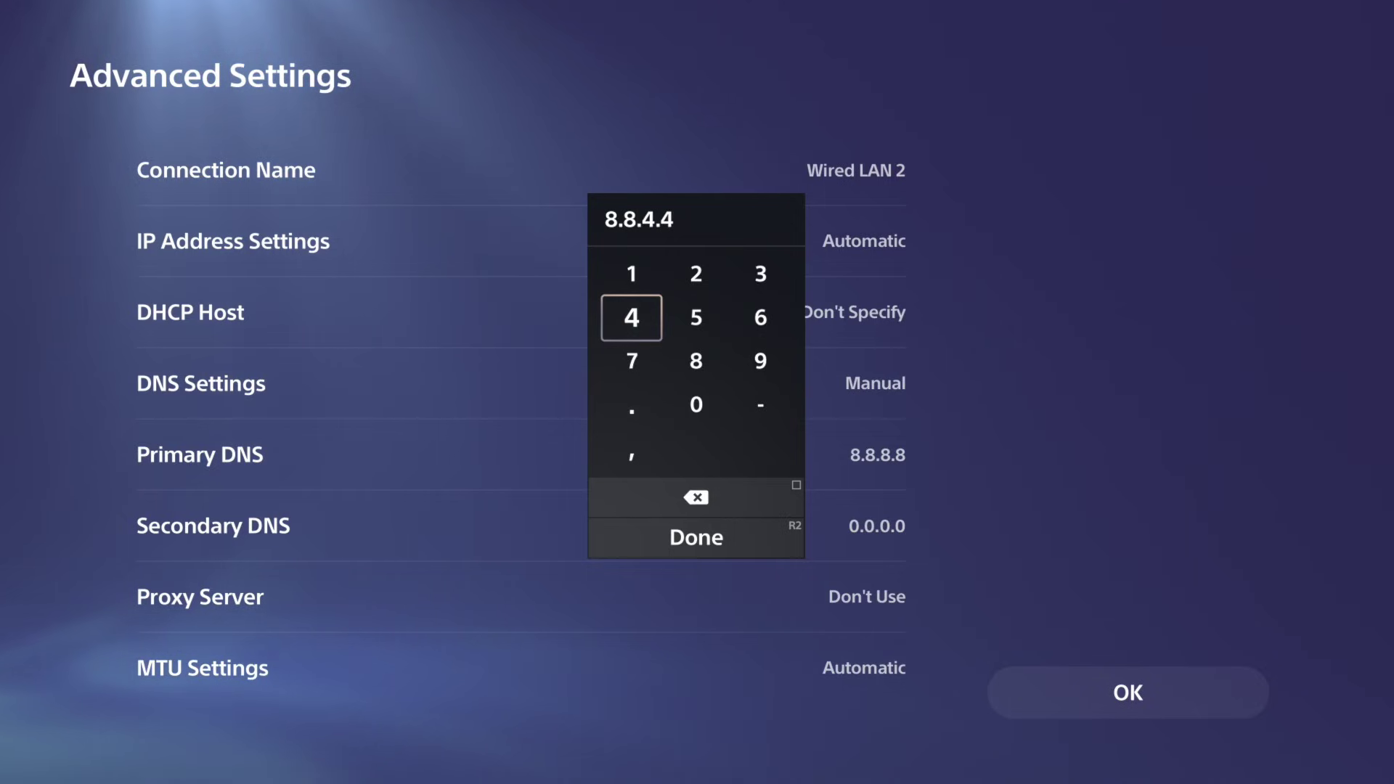
{"action": "key", "text": "Return"}
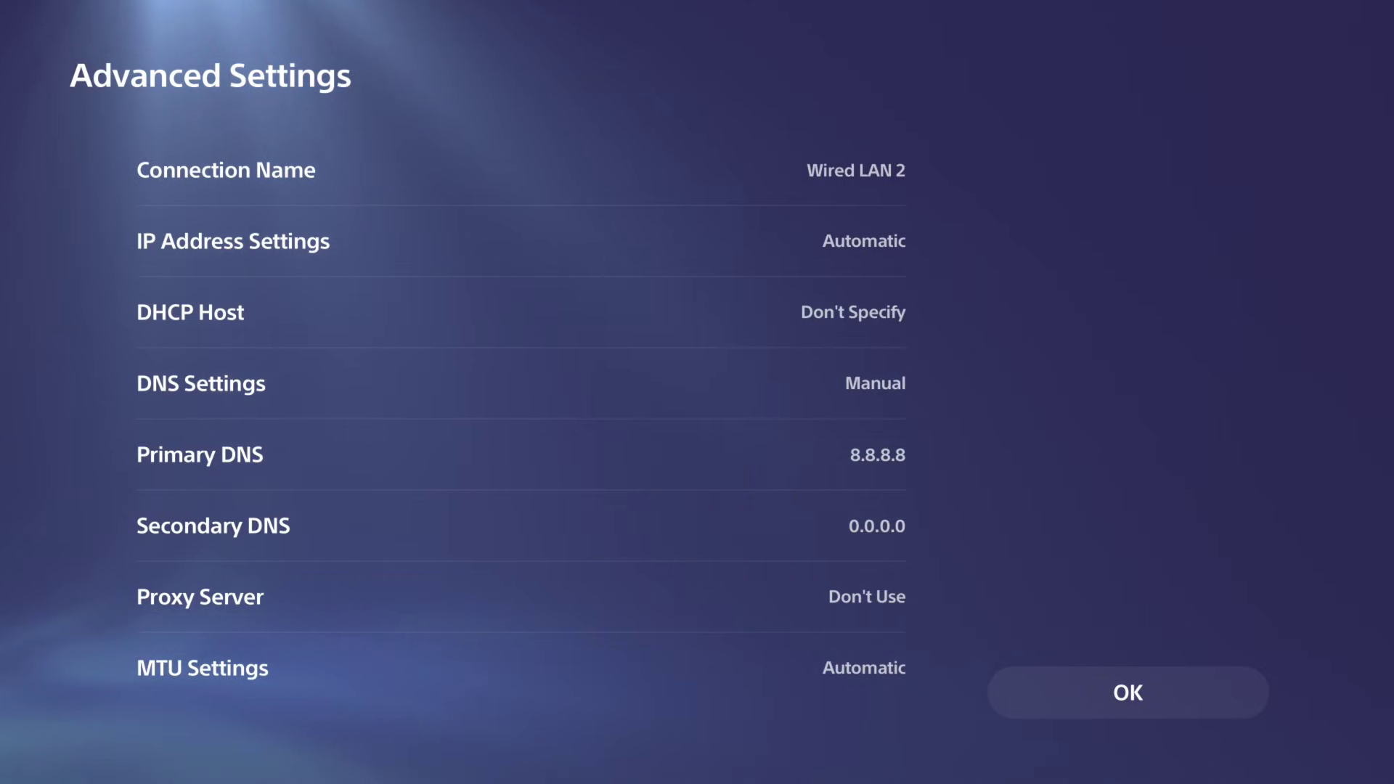
Apply the advanced settings of Wired LAN 2 and return to the Network settings
{"action": "key", "text": "Right"}
{"action": "key", "text": "Return"}
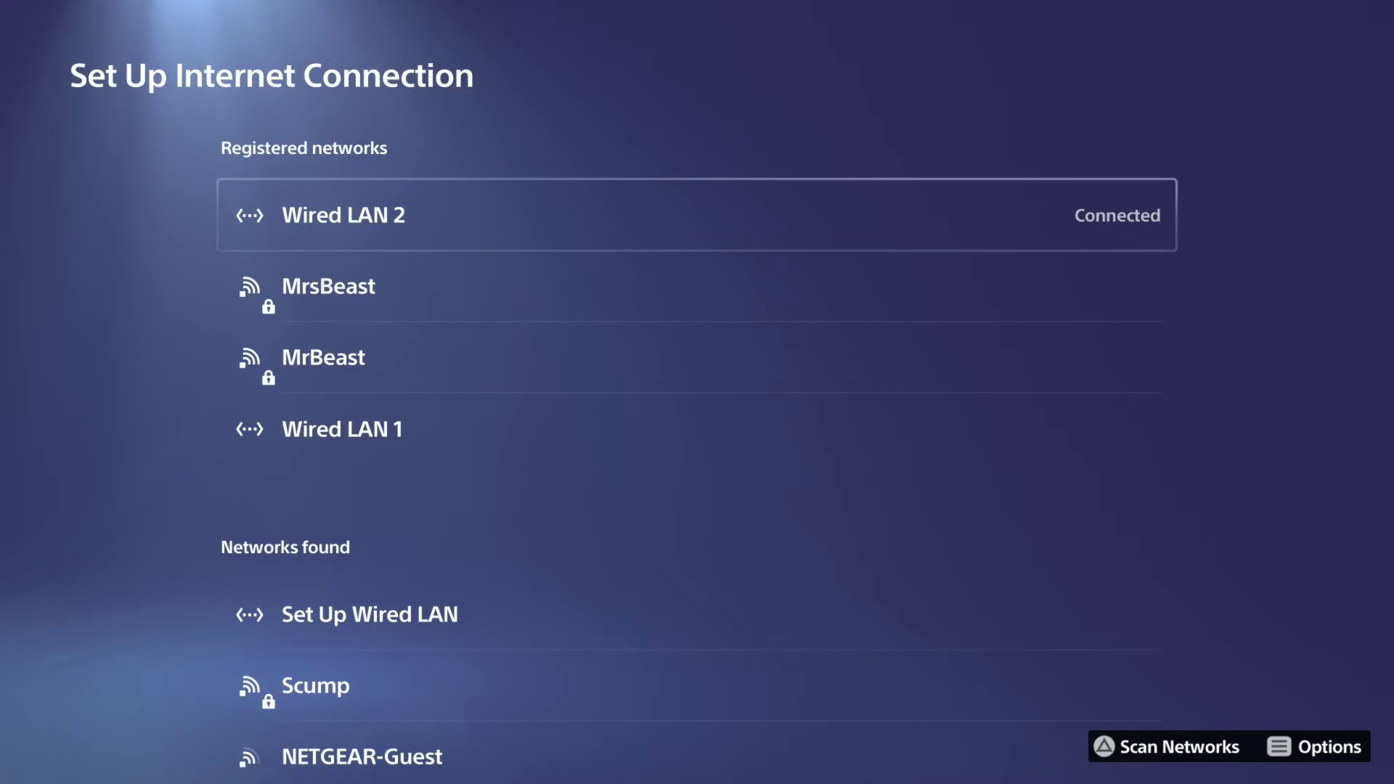
{"action": "key", "text": "Escape"}
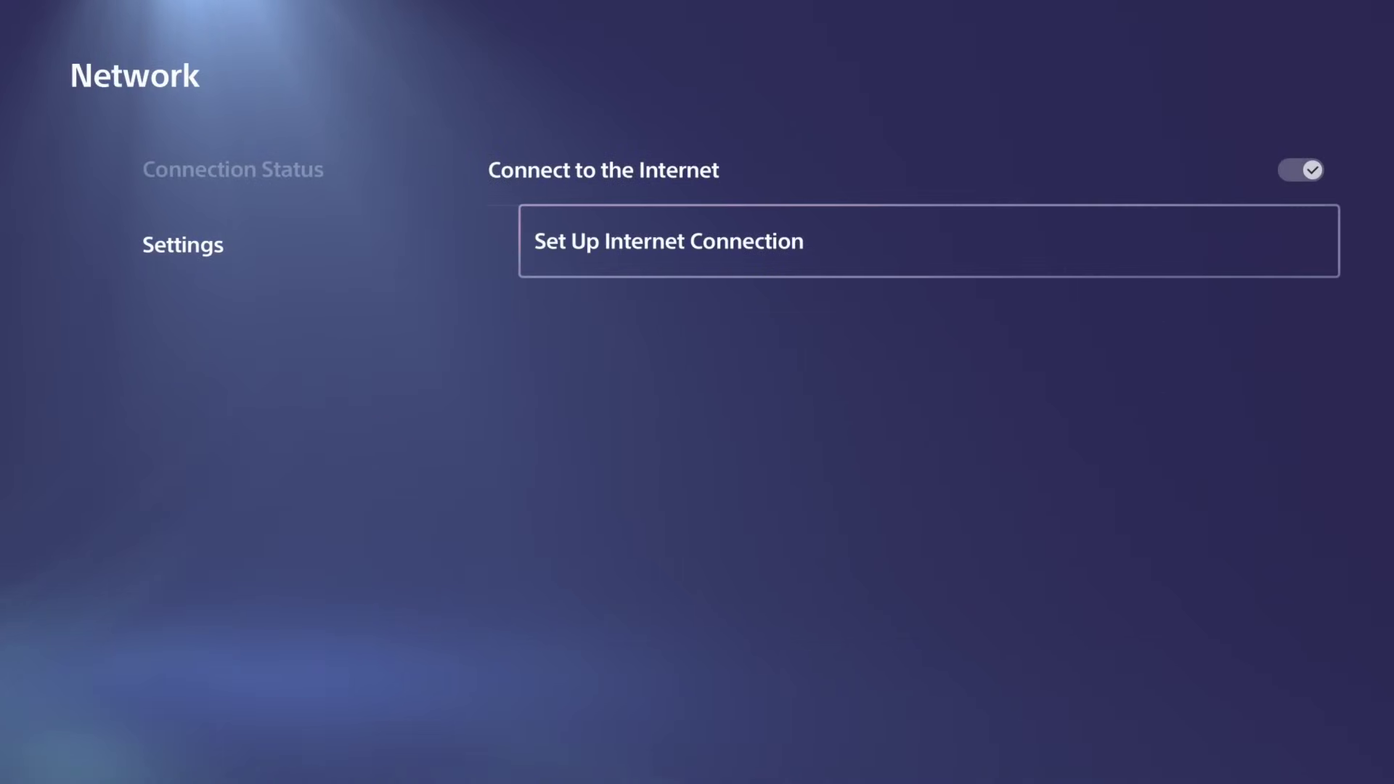
{"action": "key", "text": "Left"}
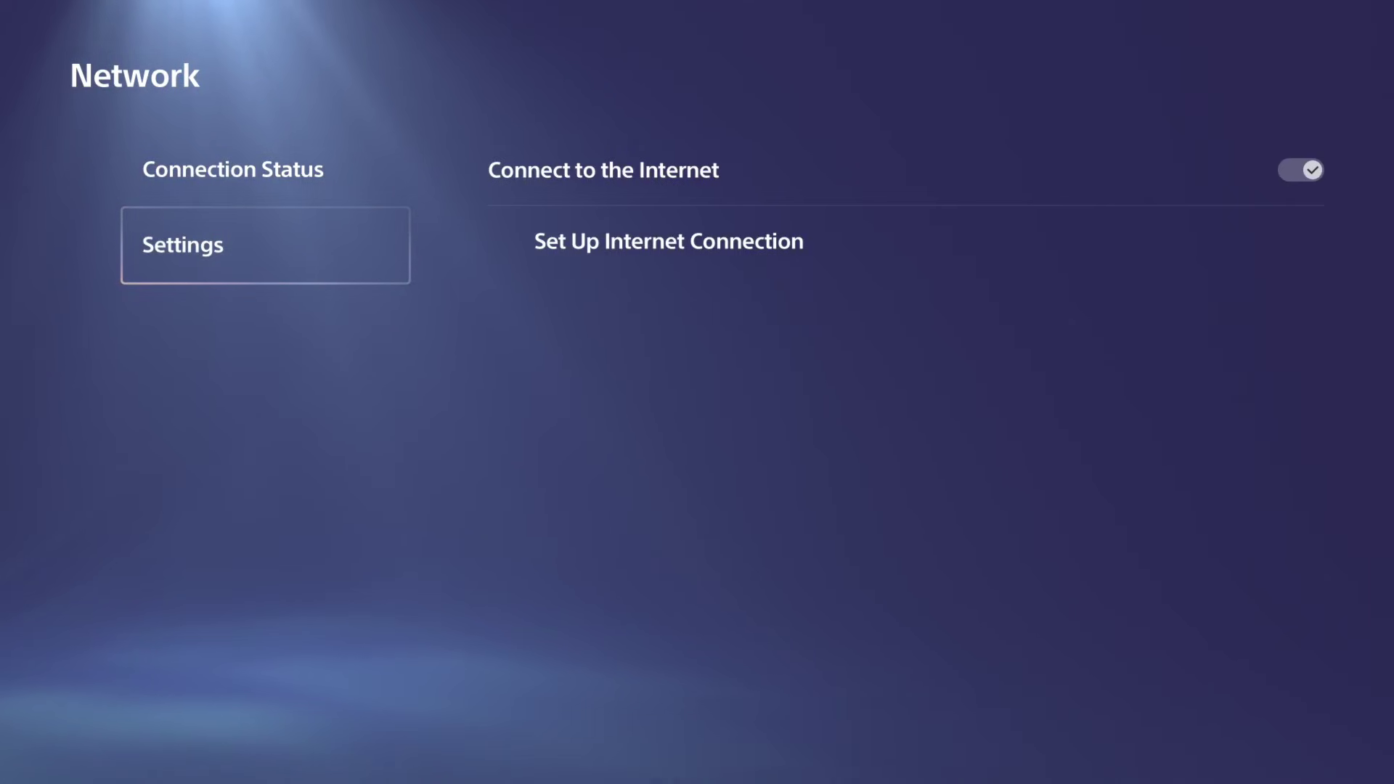
Leave the Network settings and open Users and Accounts
{"action": "key", "text": "Escape"}
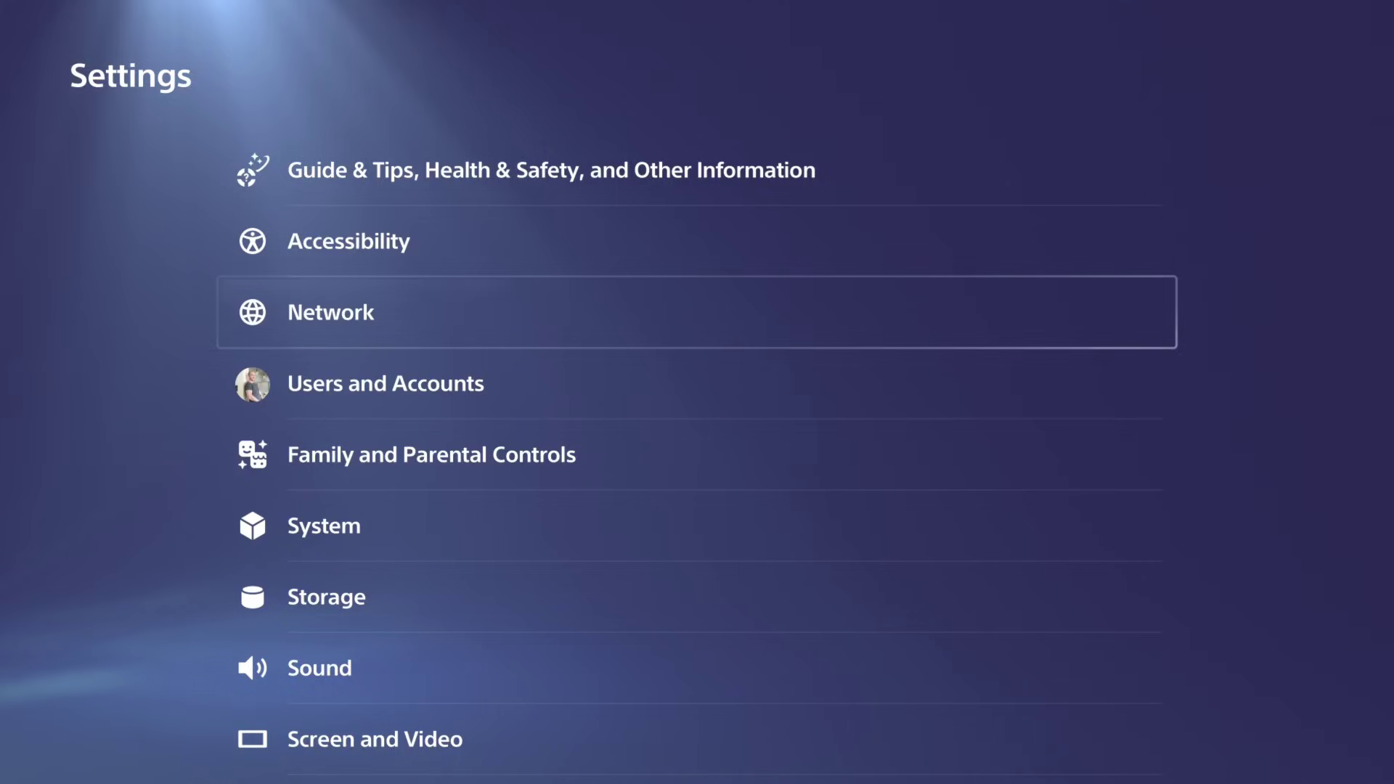
{"action": "key", "text": "Down"}
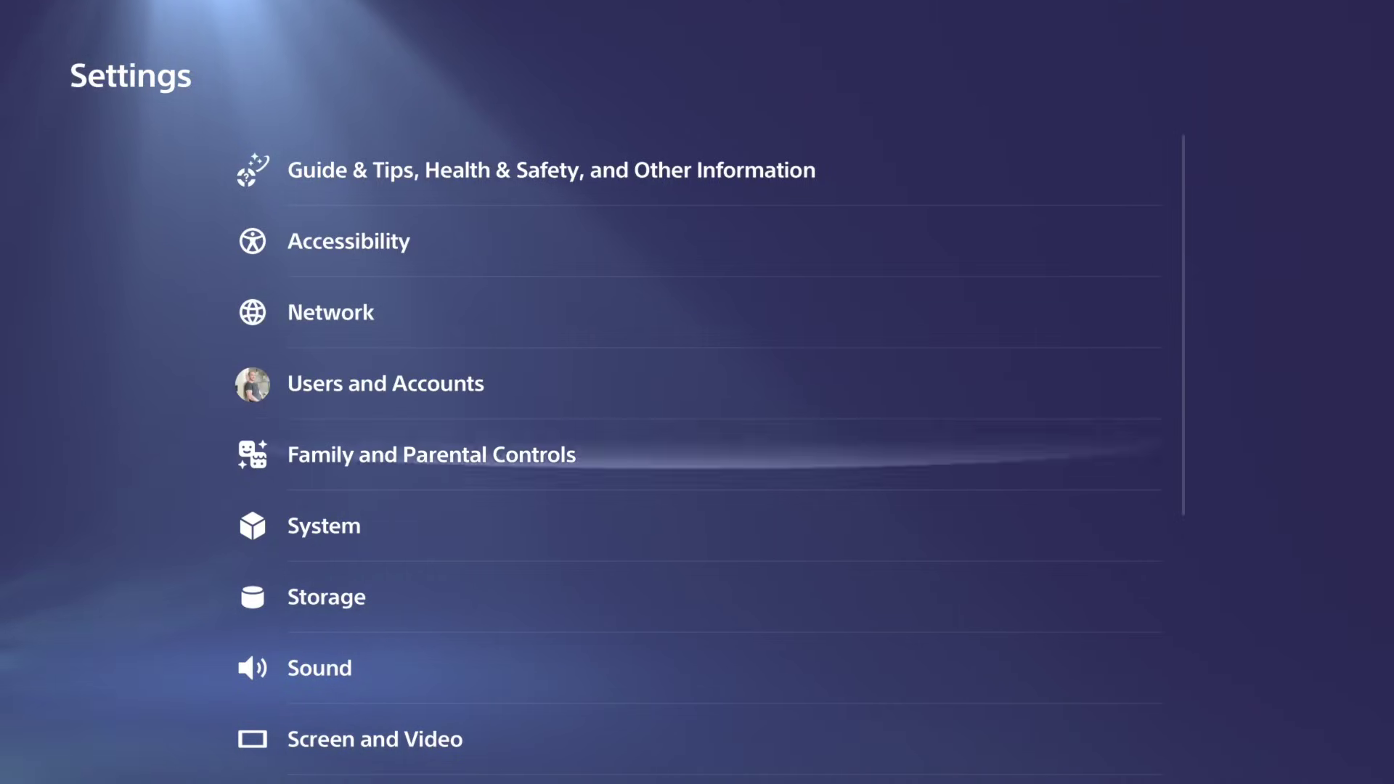
{"action": "key", "text": "Down"}
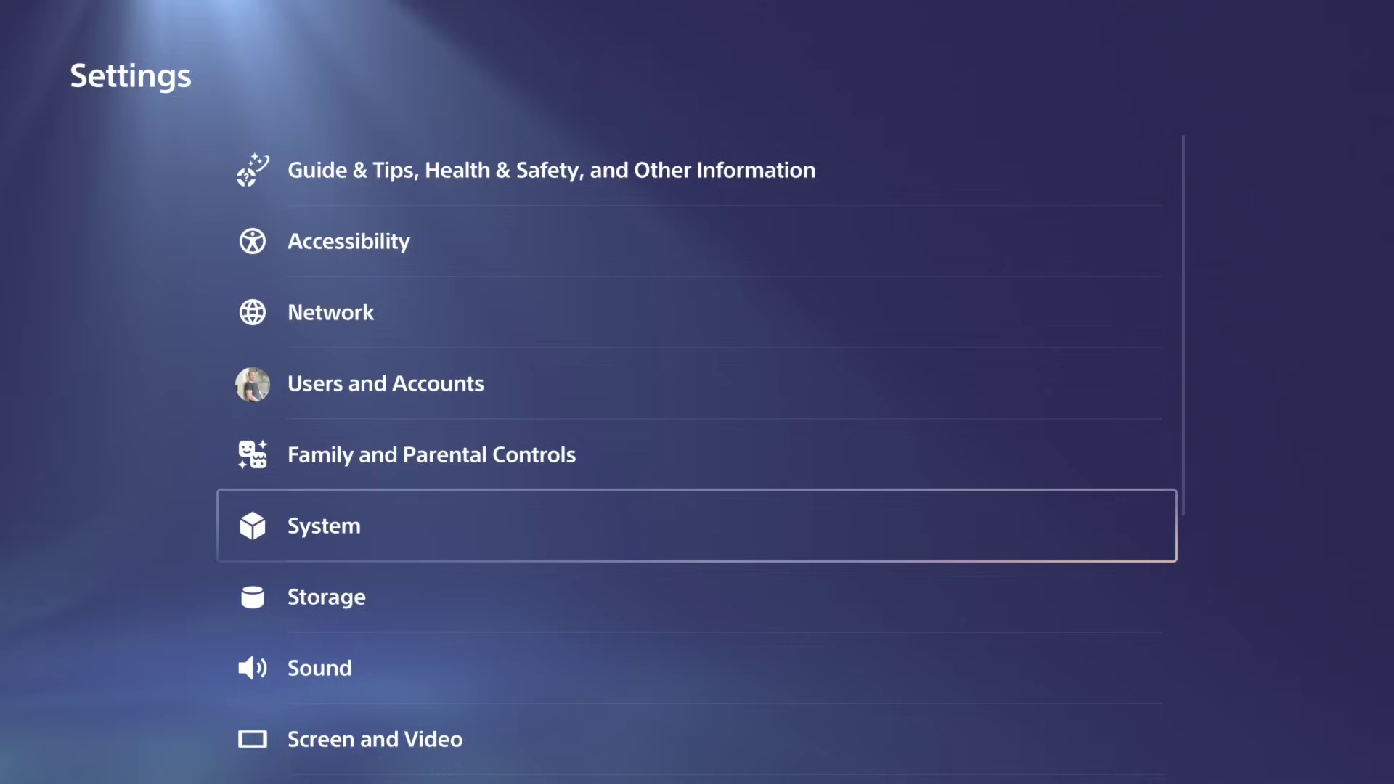
{"action": "key", "text": "Down"}
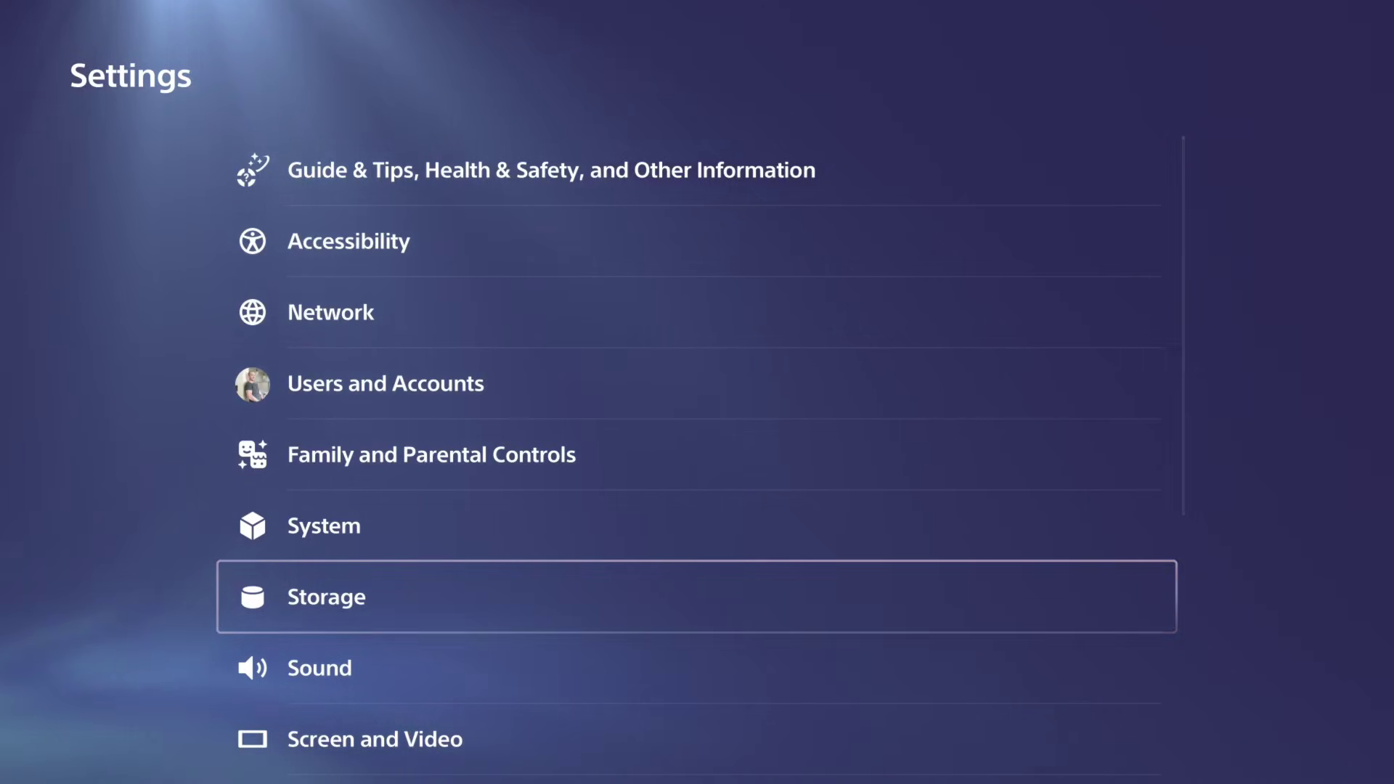
{"action": "key", "text": "Down"}
{"action": "key", "text": "Up"}
{"action": "key", "text": "Up"}
{"action": "key", "text": "Up"}
{"action": "key", "text": "Up"}
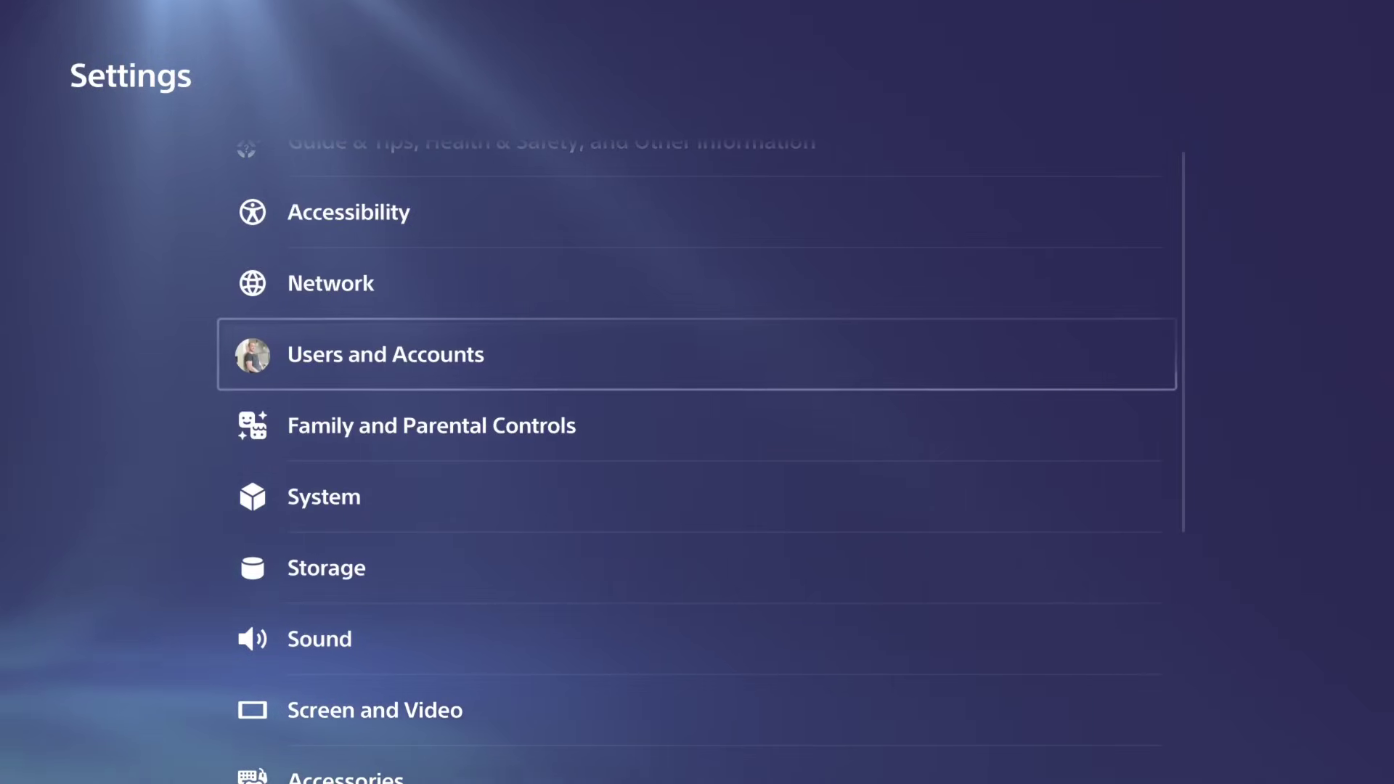
{"action": "key", "text": "Return"}
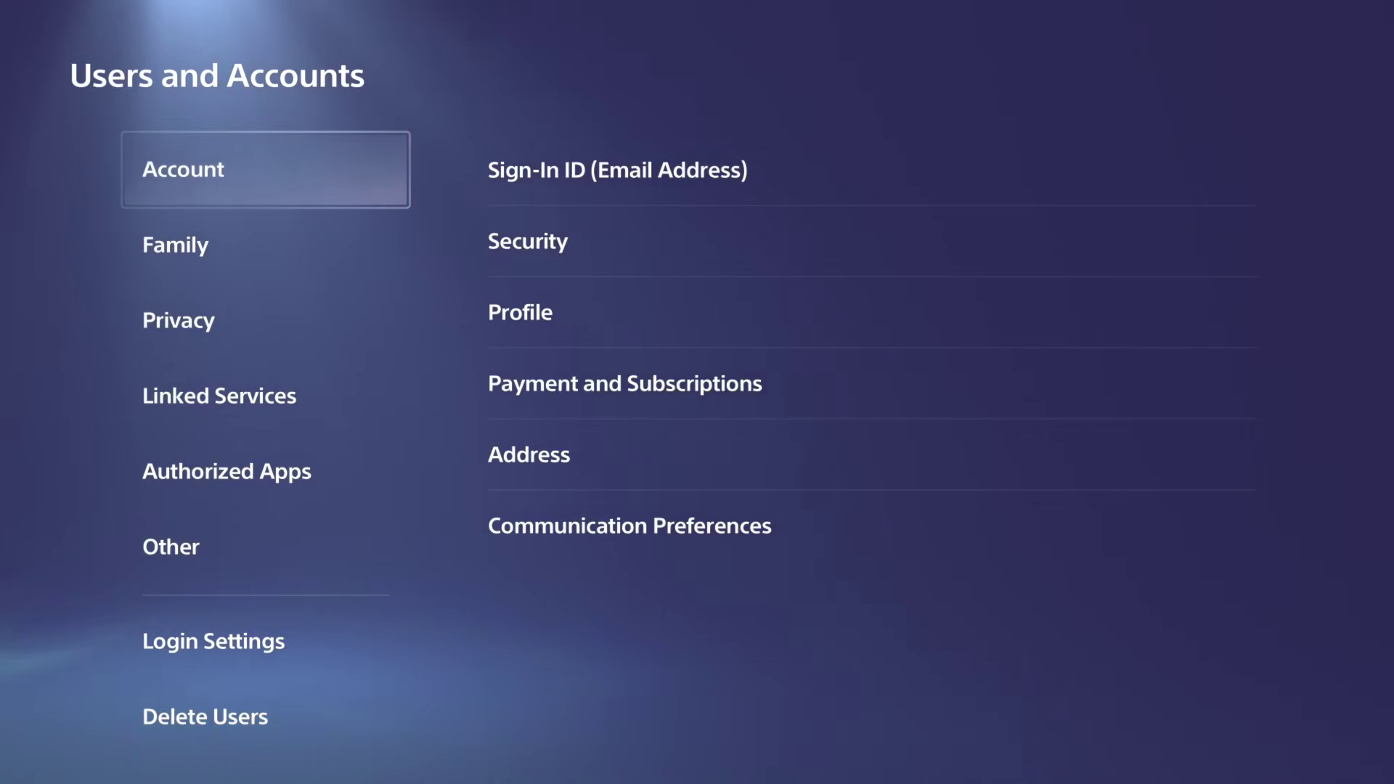
Show the Other section of Users and Accounts and magnify the display around the Sign Out option, ending at normal size
{"action": "key", "text": "Down"}
{"action": "key", "text": "Down"}
{"action": "key", "text": "Down"}
{"action": "key", "text": "Down"}
{"action": "key", "text": "Down"}
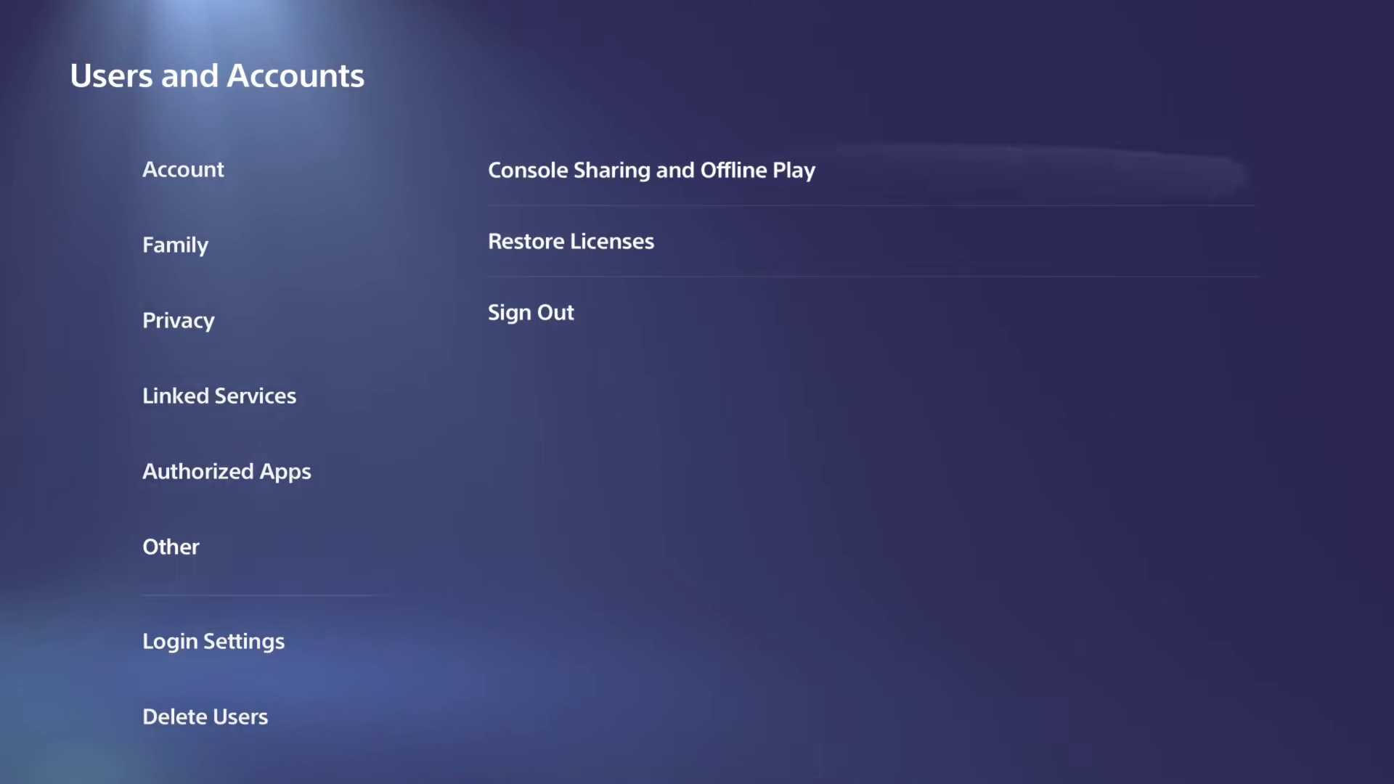
{"action": "key", "text": "Right"}
{"action": "key", "text": "Down"}
{"action": "key", "text": "Down"}
{"action": "key", "text": "super+s"}
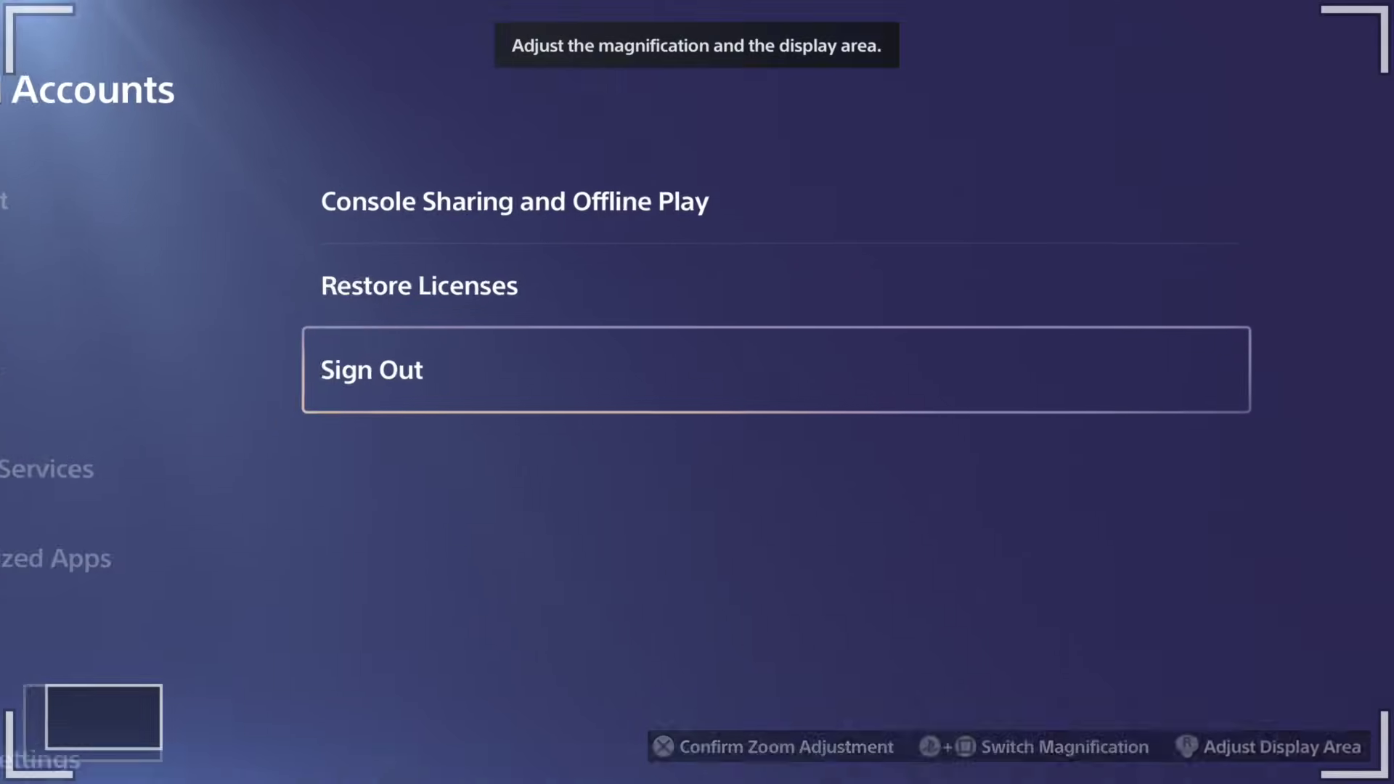
{"action": "key", "text": "super+s"}
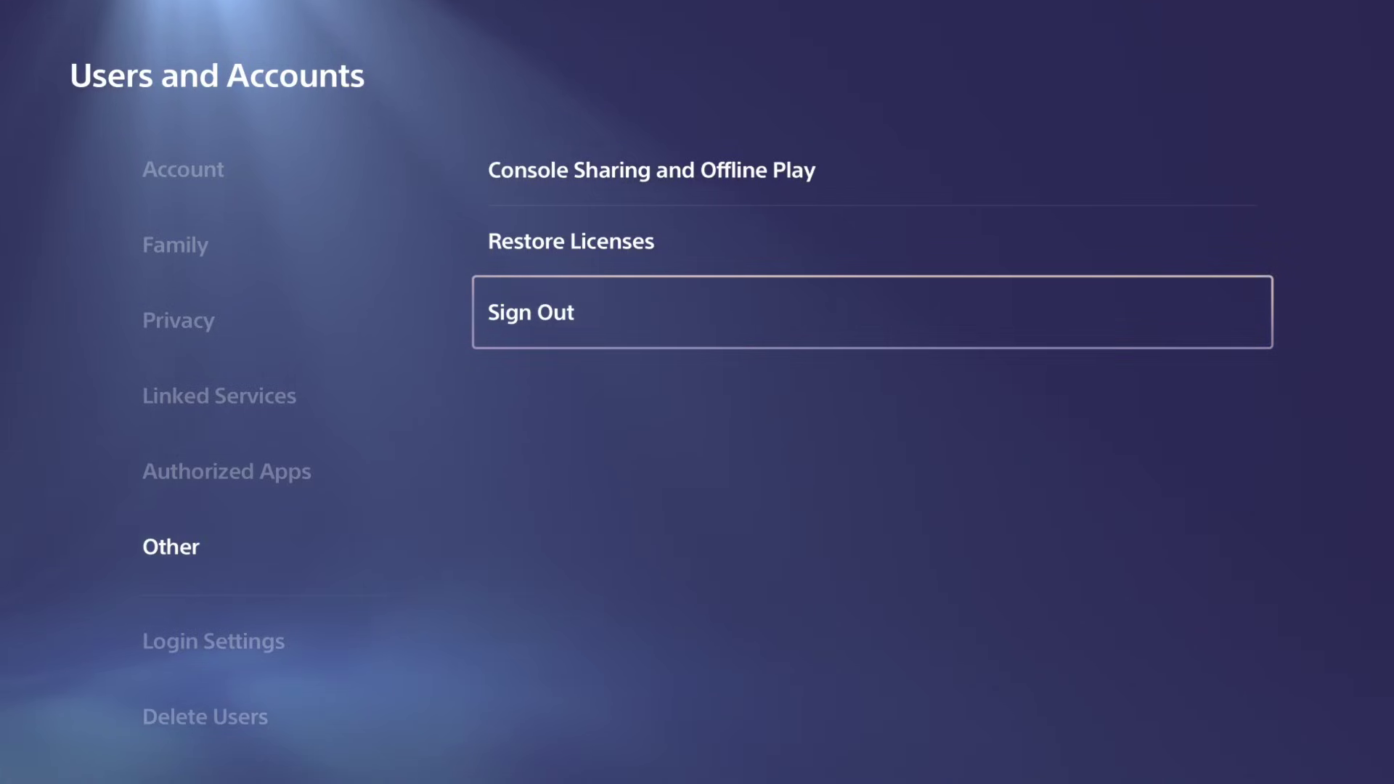
Return to the home screen and display the Downloads/Copies list
{"action": "key", "text": "Left"}
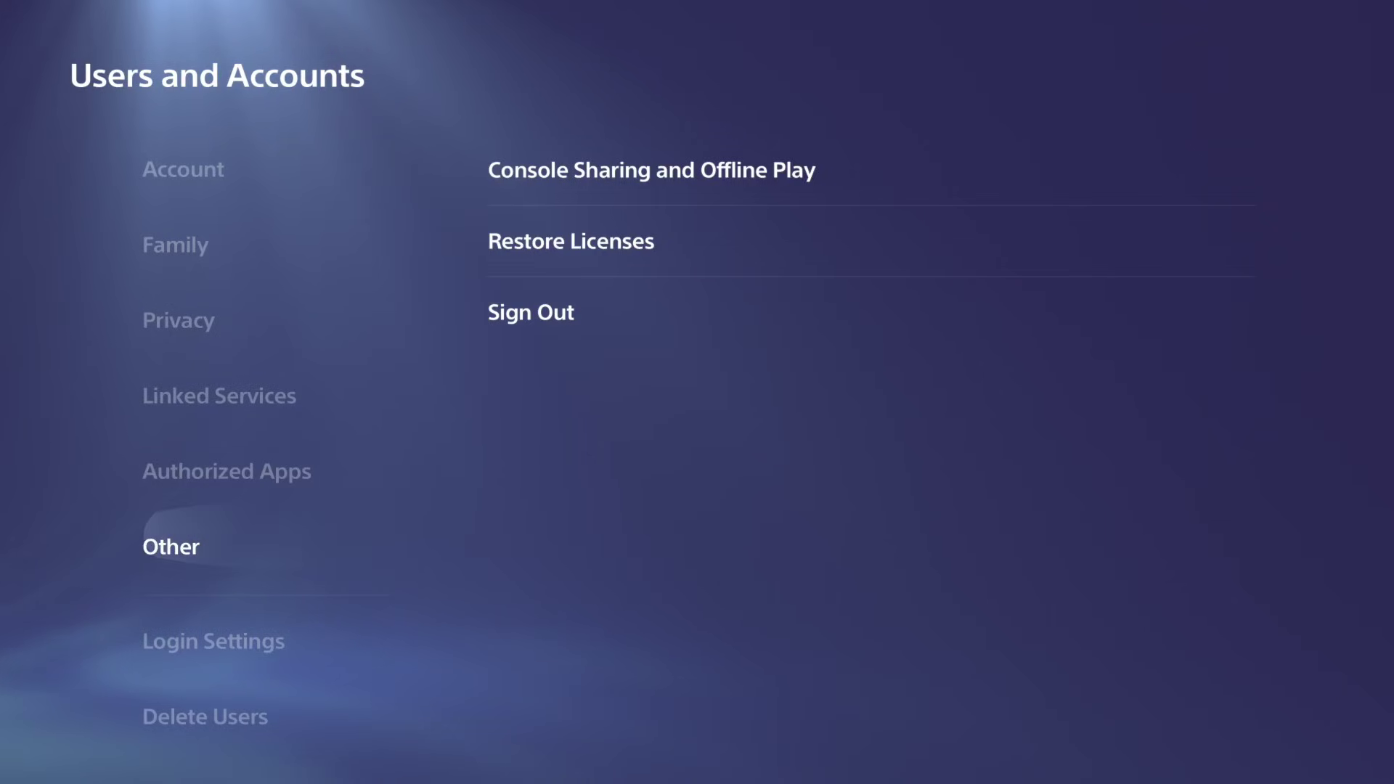
{"action": "key", "text": "Escape"}
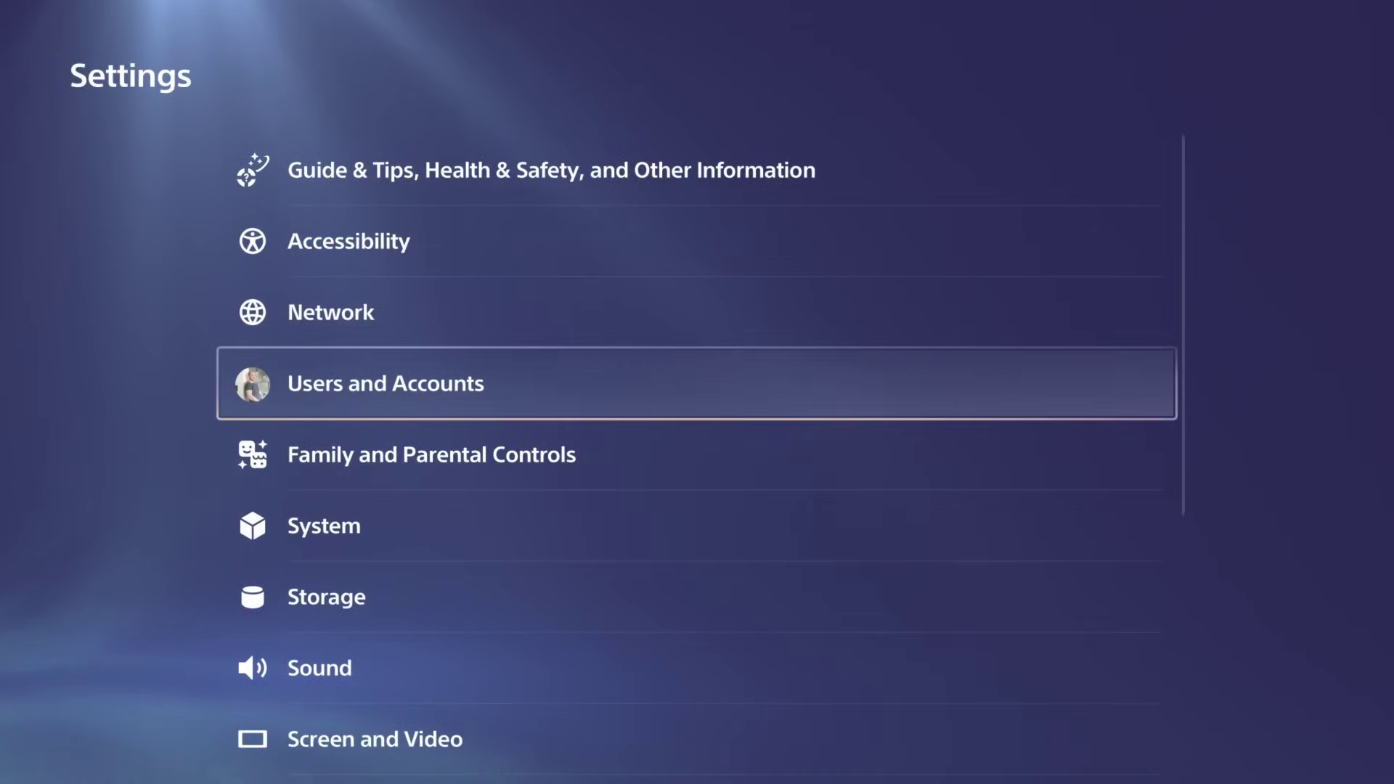
{"action": "key", "text": "Escape"}
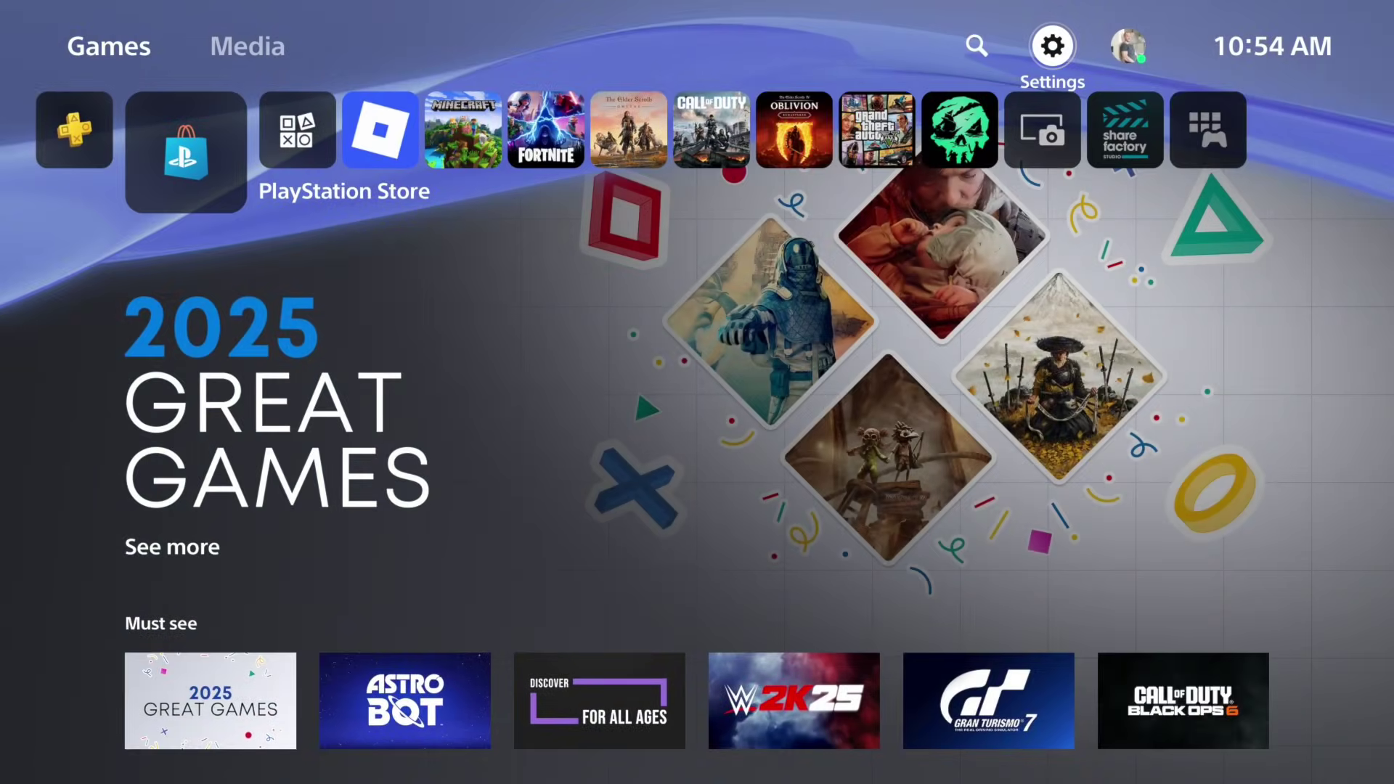
{"action": "key", "text": "super"}
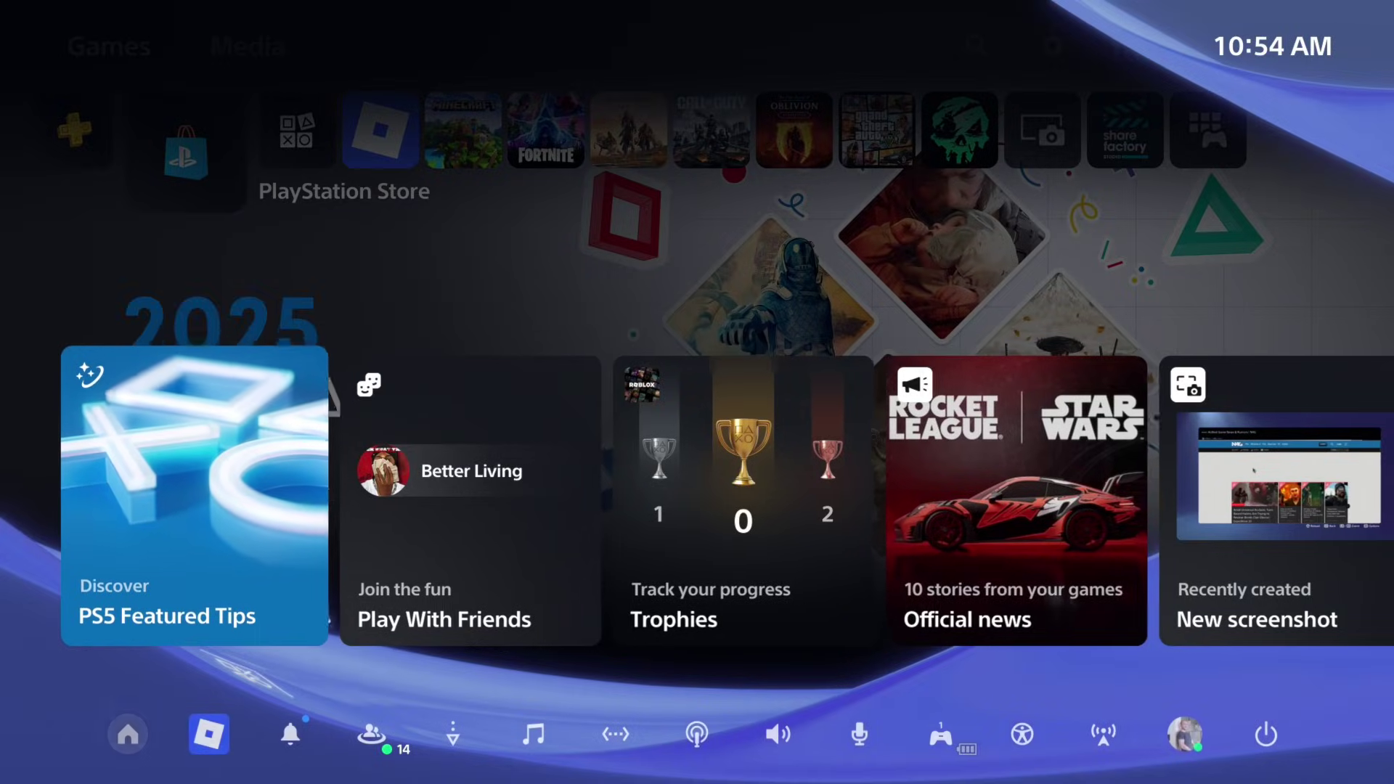
{"action": "key", "text": "Right"}
{"action": "key", "text": "Return"}
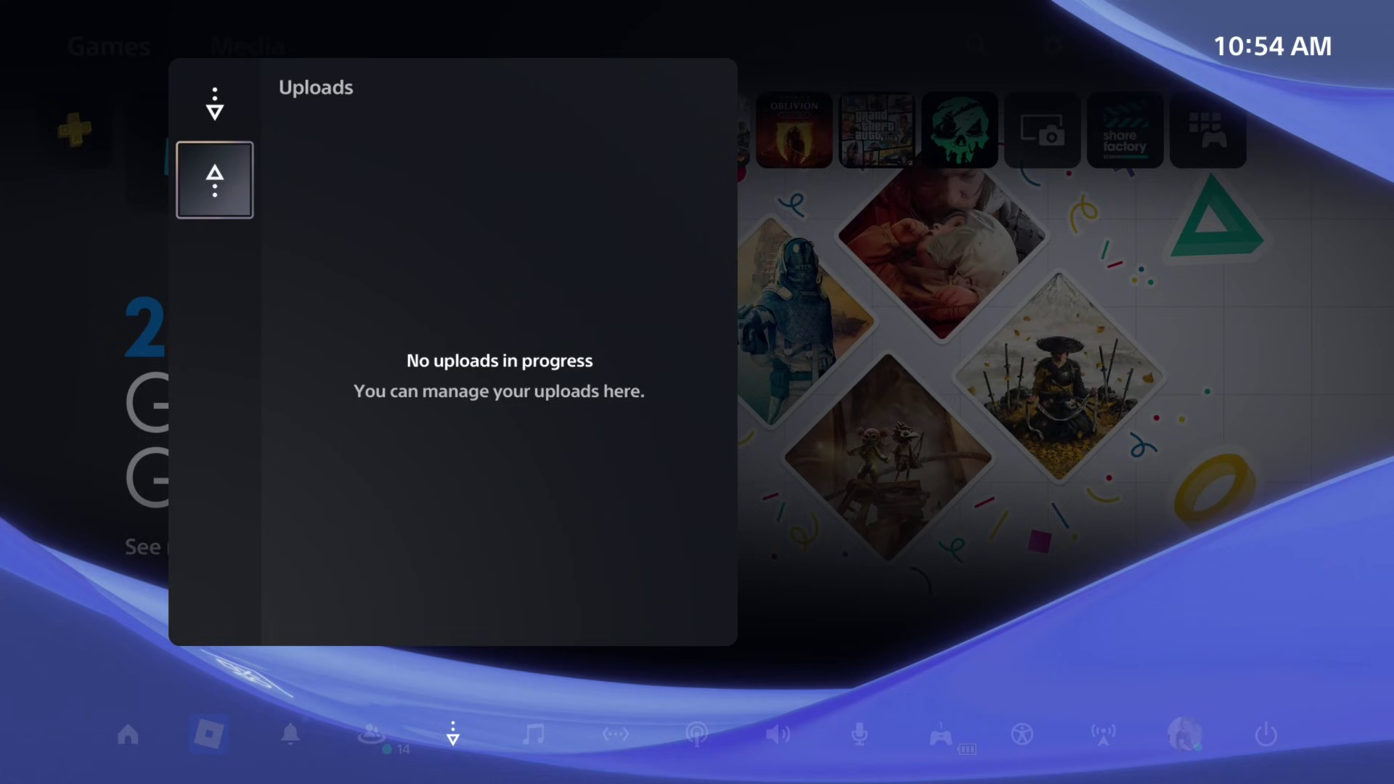
{"action": "key", "text": "Up"}
{"action": "key", "text": "Right"}
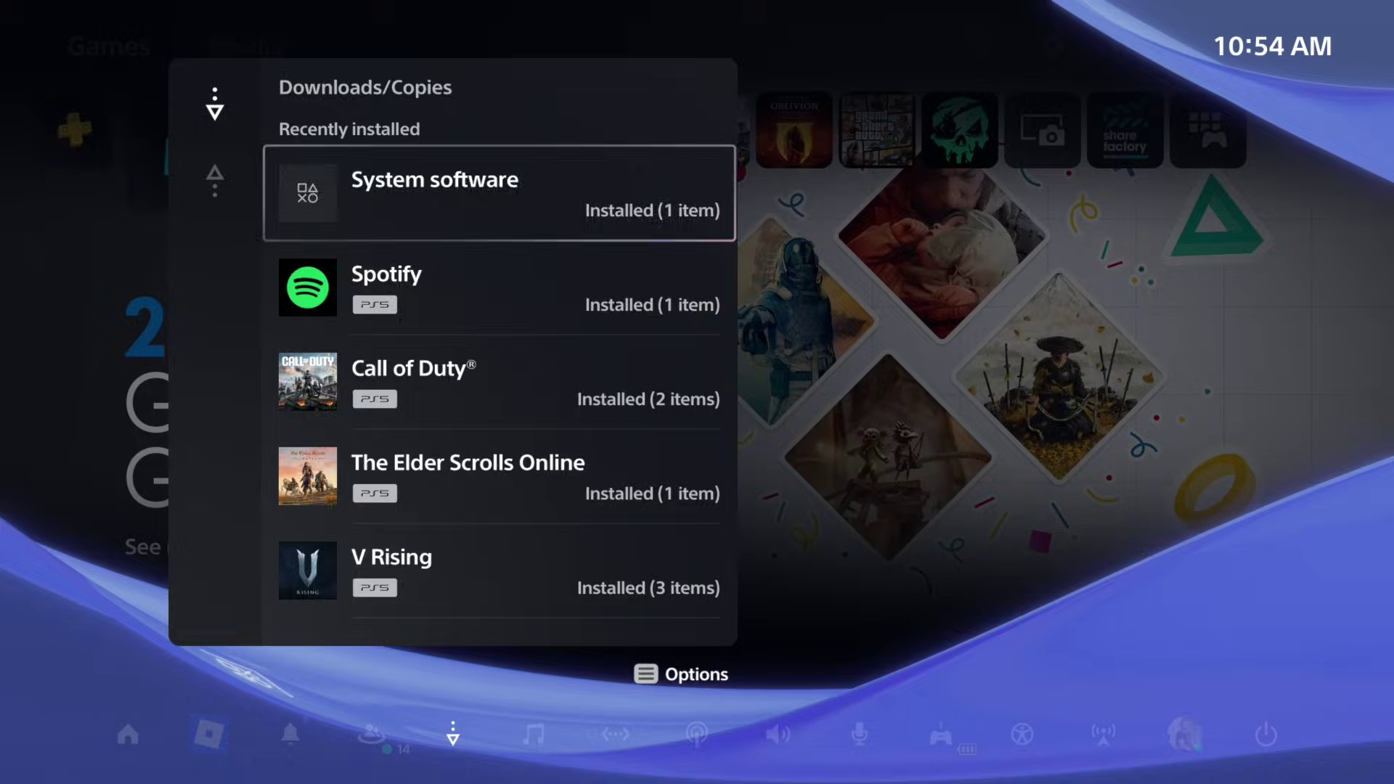
Examine the recently installed System software update file and its available options
{"action": "key", "text": "Return"}
{"action": "key", "text": "Menu"}
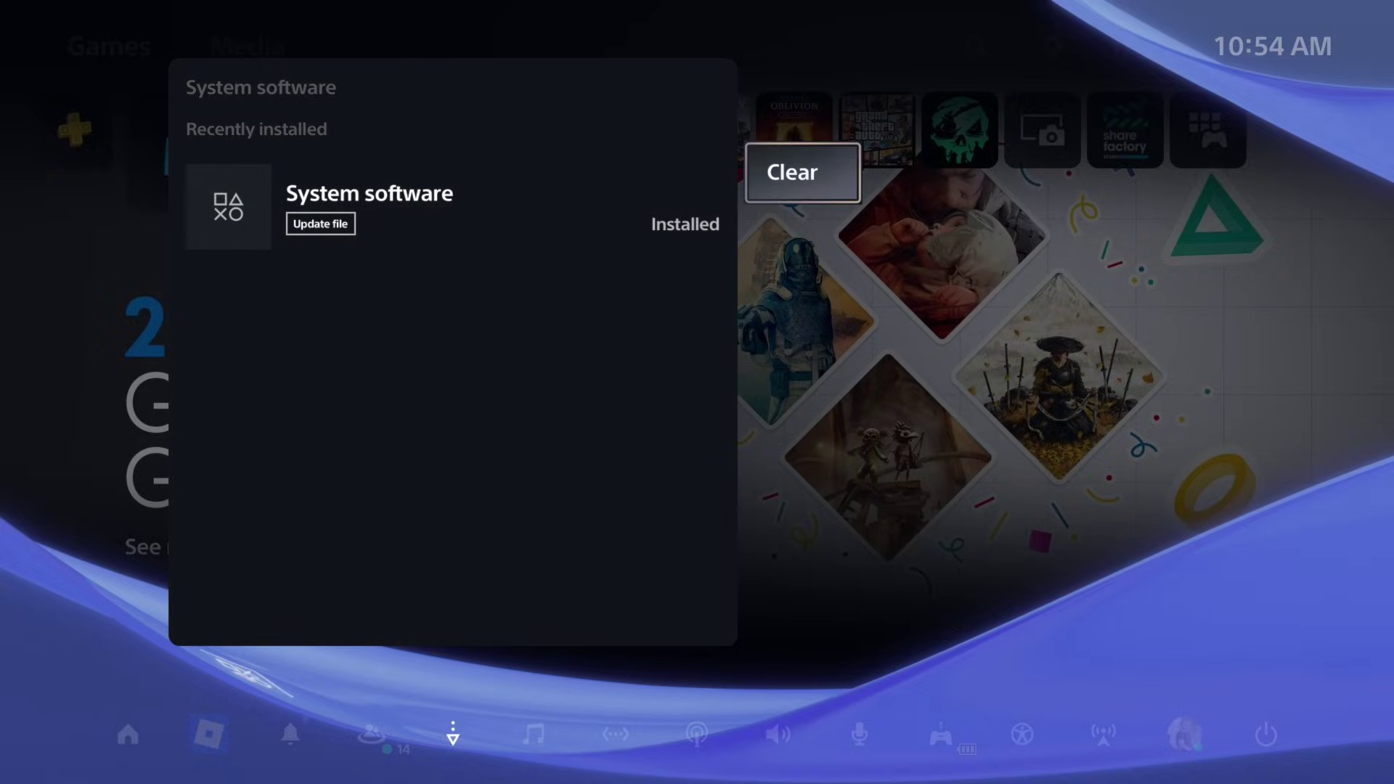
{"action": "key", "text": "Escape"}
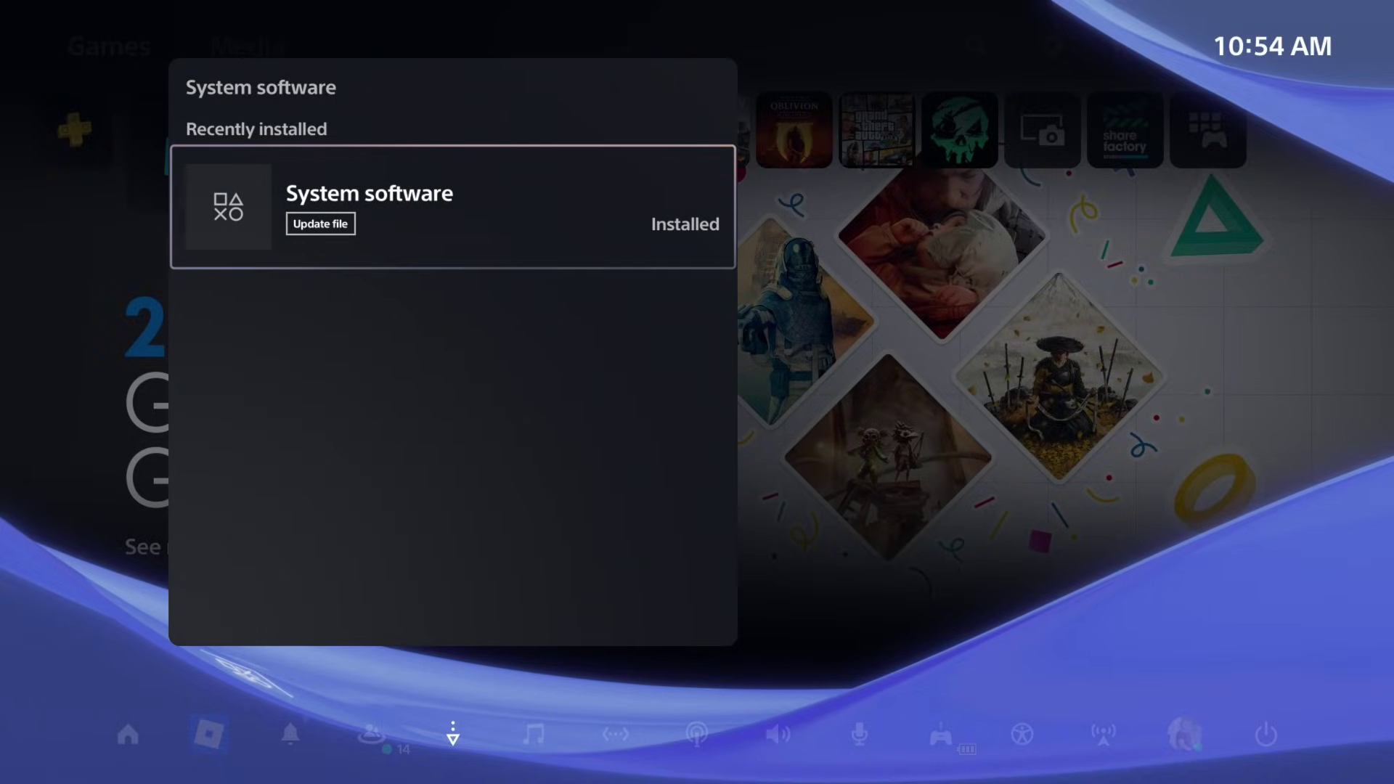
{"action": "key", "text": "Escape"}
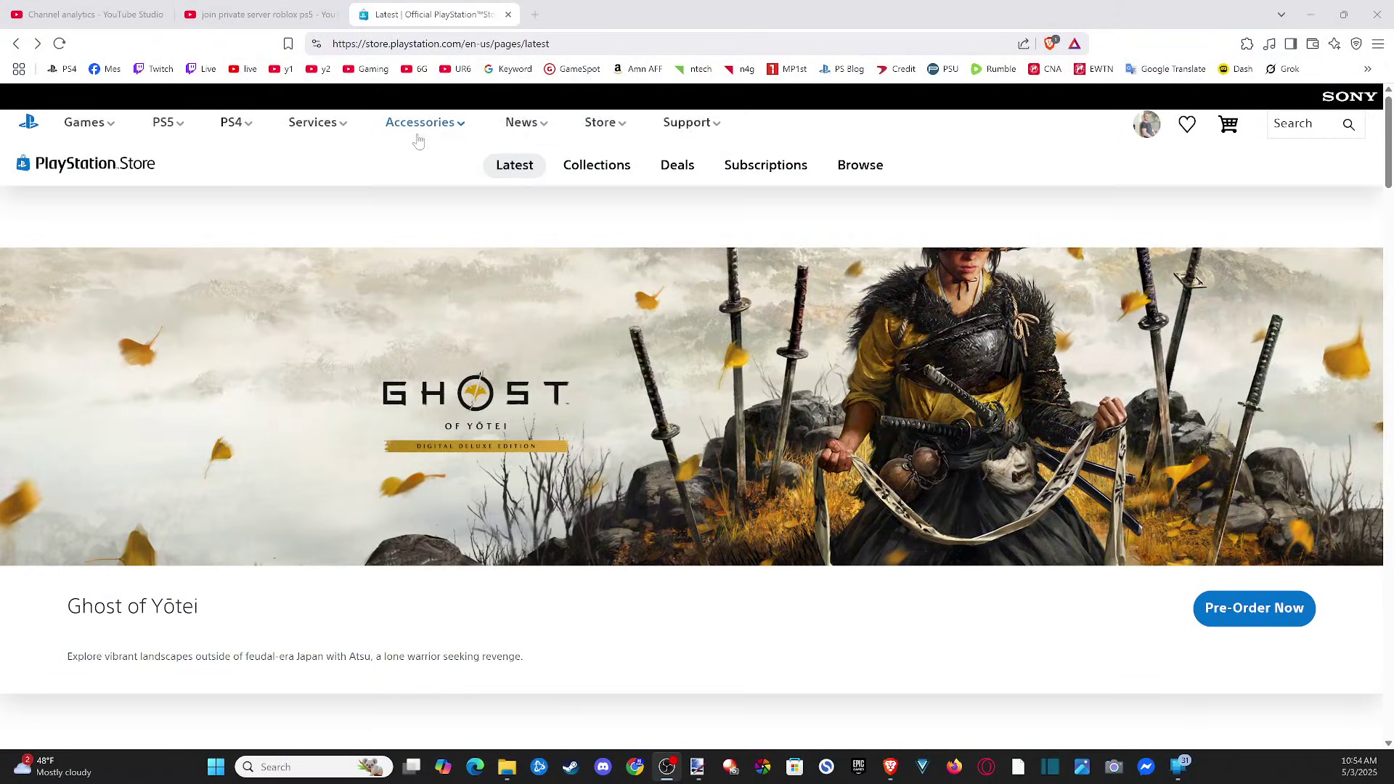
Switch to the PlayStation Store website in the browser and view the account options and the shopping cart
{"action": "left_click", "coordinate": [1141, 138]}
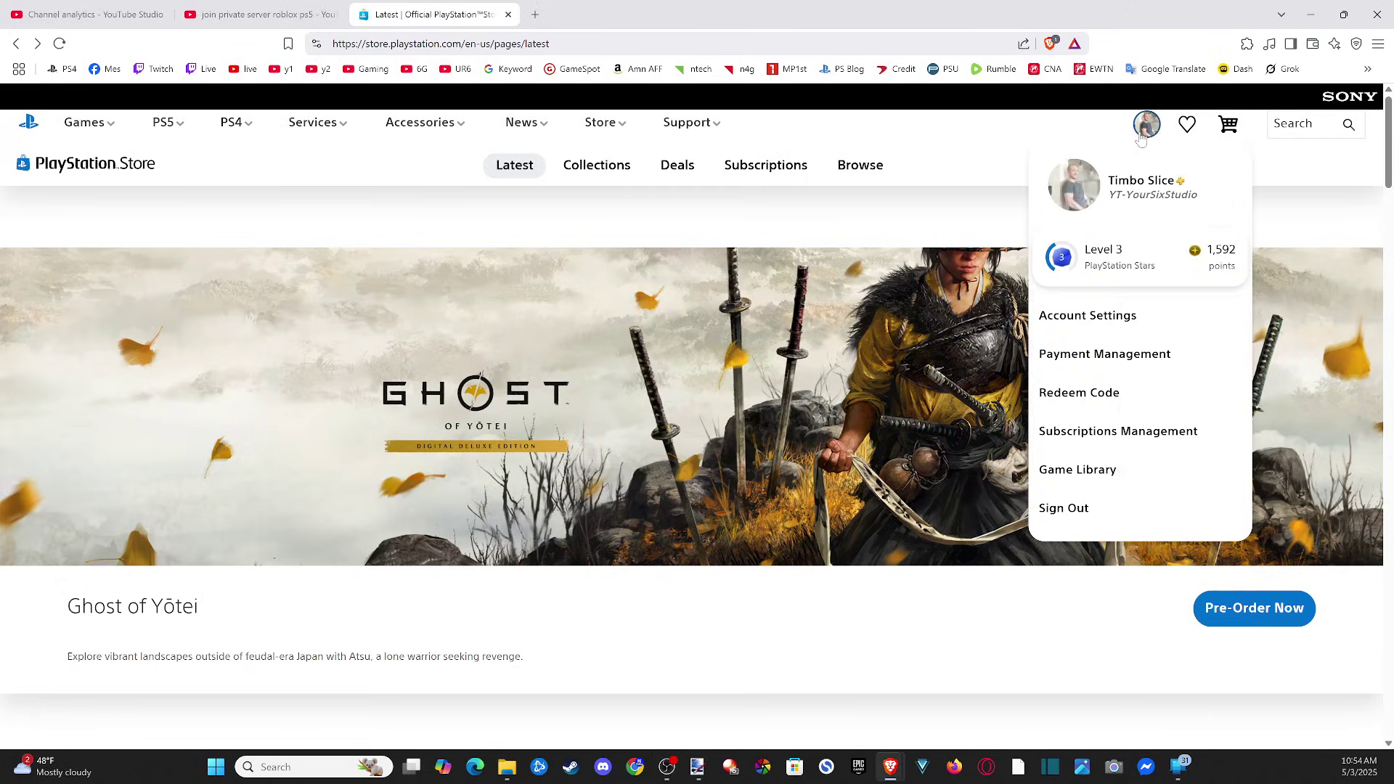
{"action": "left_click", "coordinate": [1130, 143]}
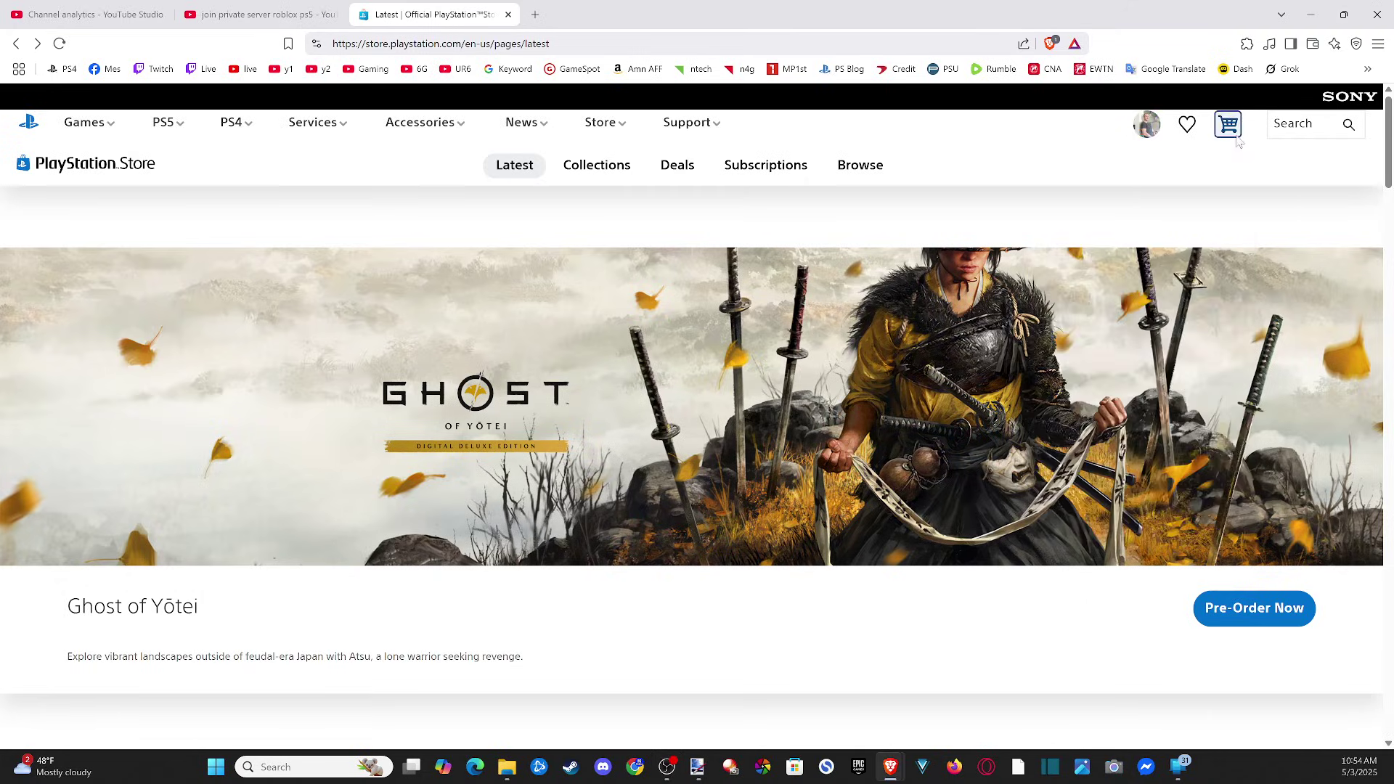
{"action": "left_click", "coordinate": [1238, 140]}
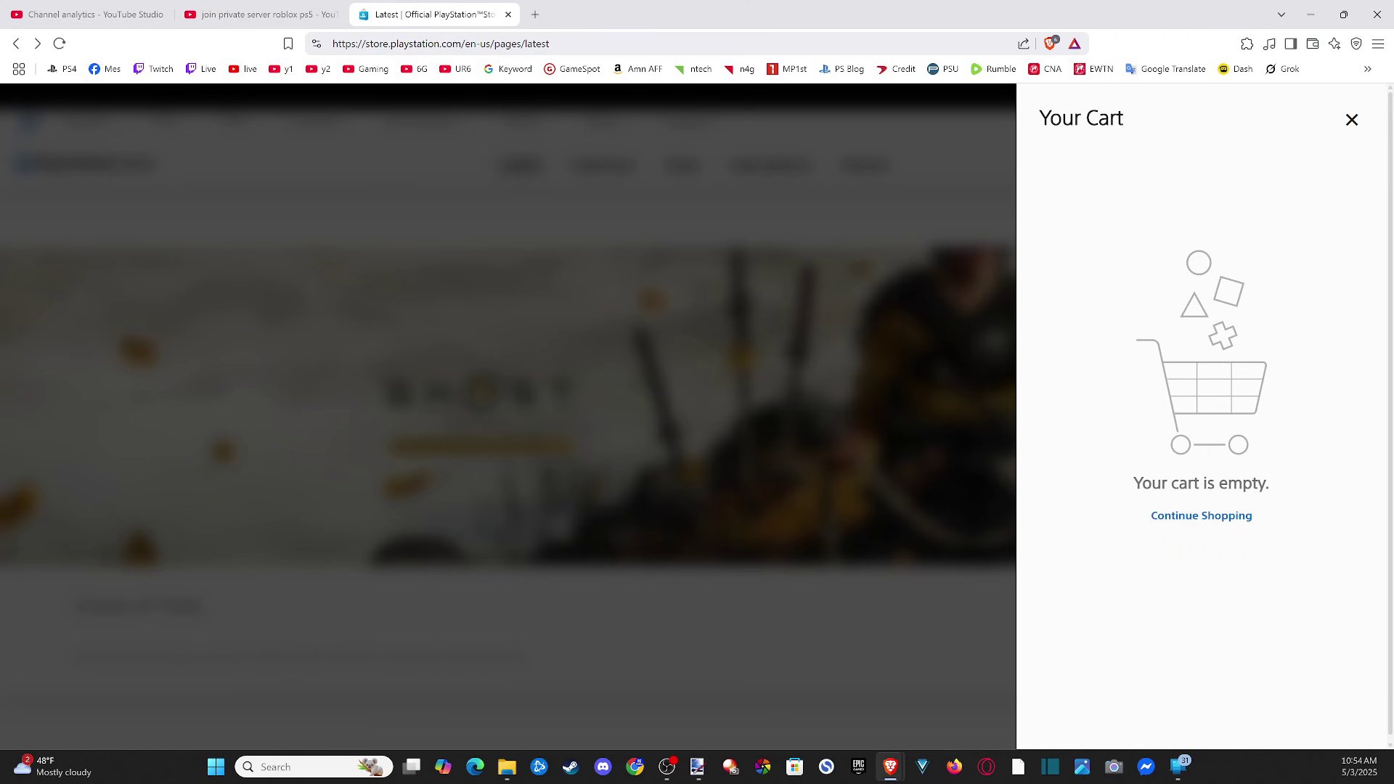
{"action": "left_click", "coordinate": [1351, 120]}
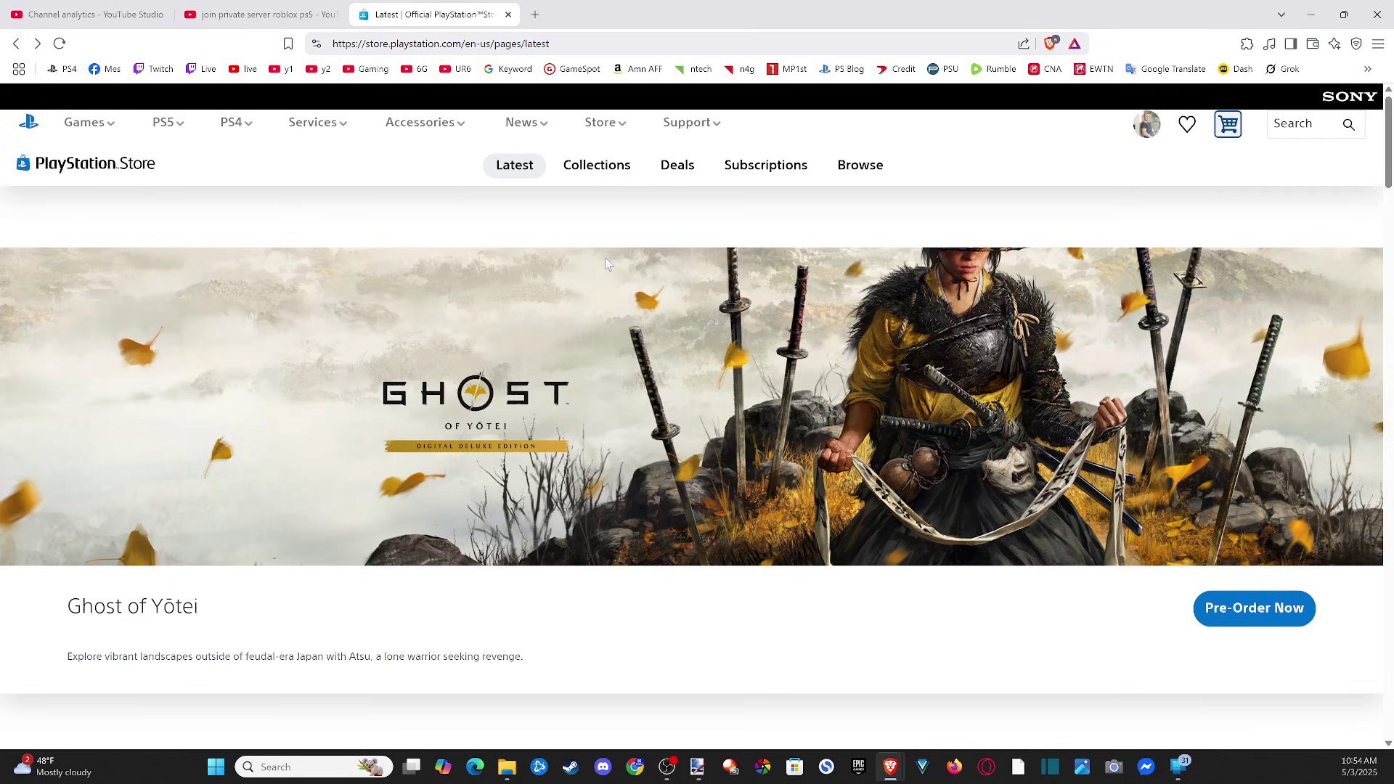
Go to the Buy games page of the PlayStation Store
{"action": "scroll", "coordinate": [607, 263], "scroll_direction": "down", "scroll_amount": 1}
{"action": "scroll", "coordinate": [607, 265], "scroll_direction": "up", "scroll_amount": 1}
{"action": "left_click", "coordinate": [607, 124]}
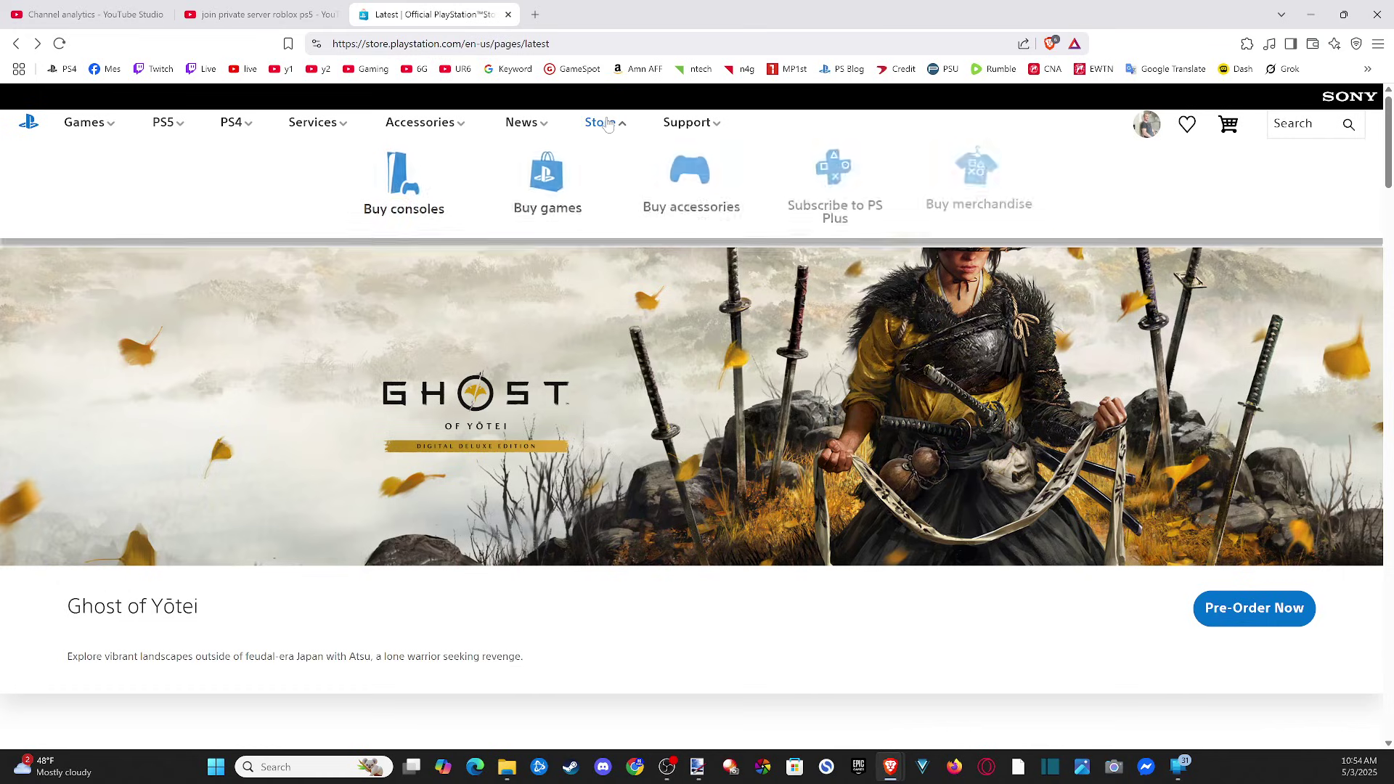
{"action": "left_click", "coordinate": [570, 215]}
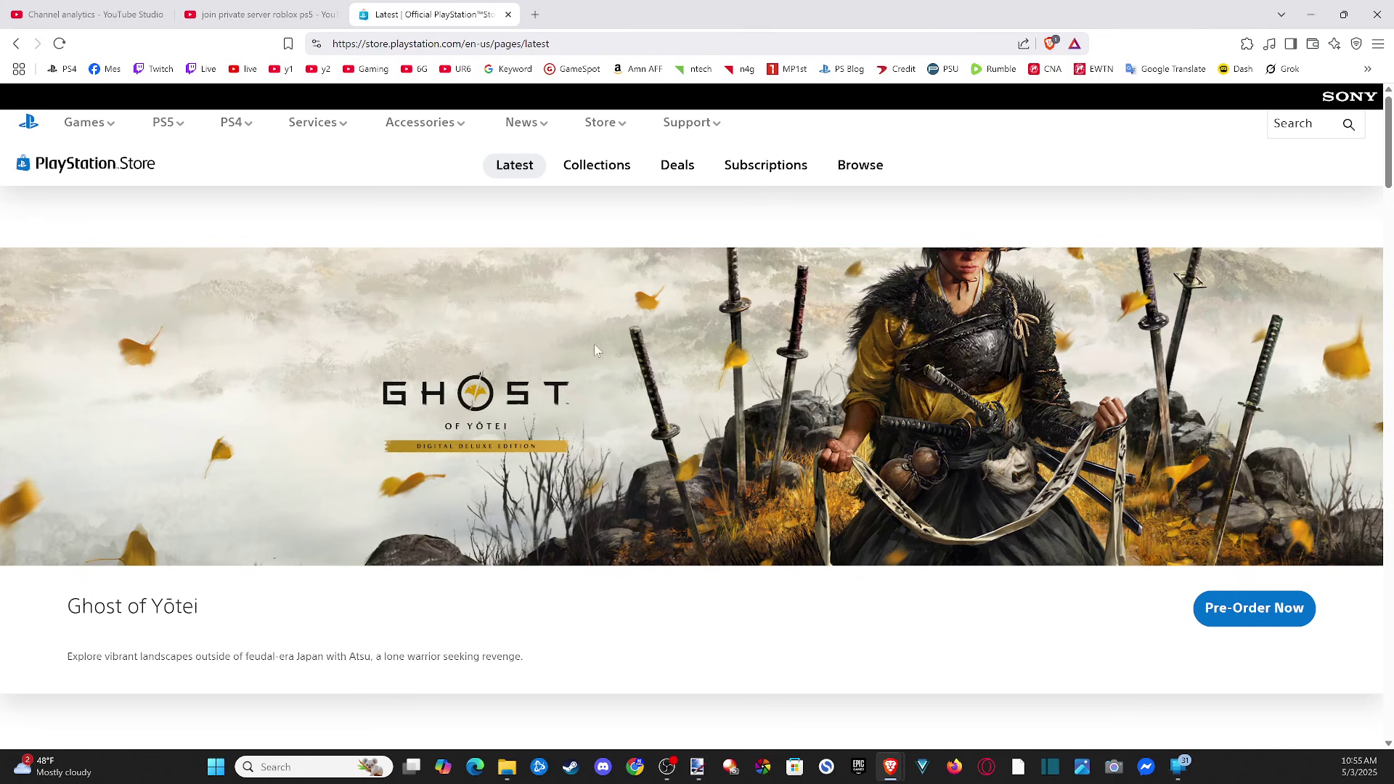
Open the Marvel Rivals store page and go from there to the purchased games in the Game Library
{"action": "scroll", "coordinate": [604, 360], "scroll_direction": "down", "scroll_amount": 3}
{"action": "scroll", "coordinate": [610, 365], "scroll_direction": "down", "scroll_amount": 5}
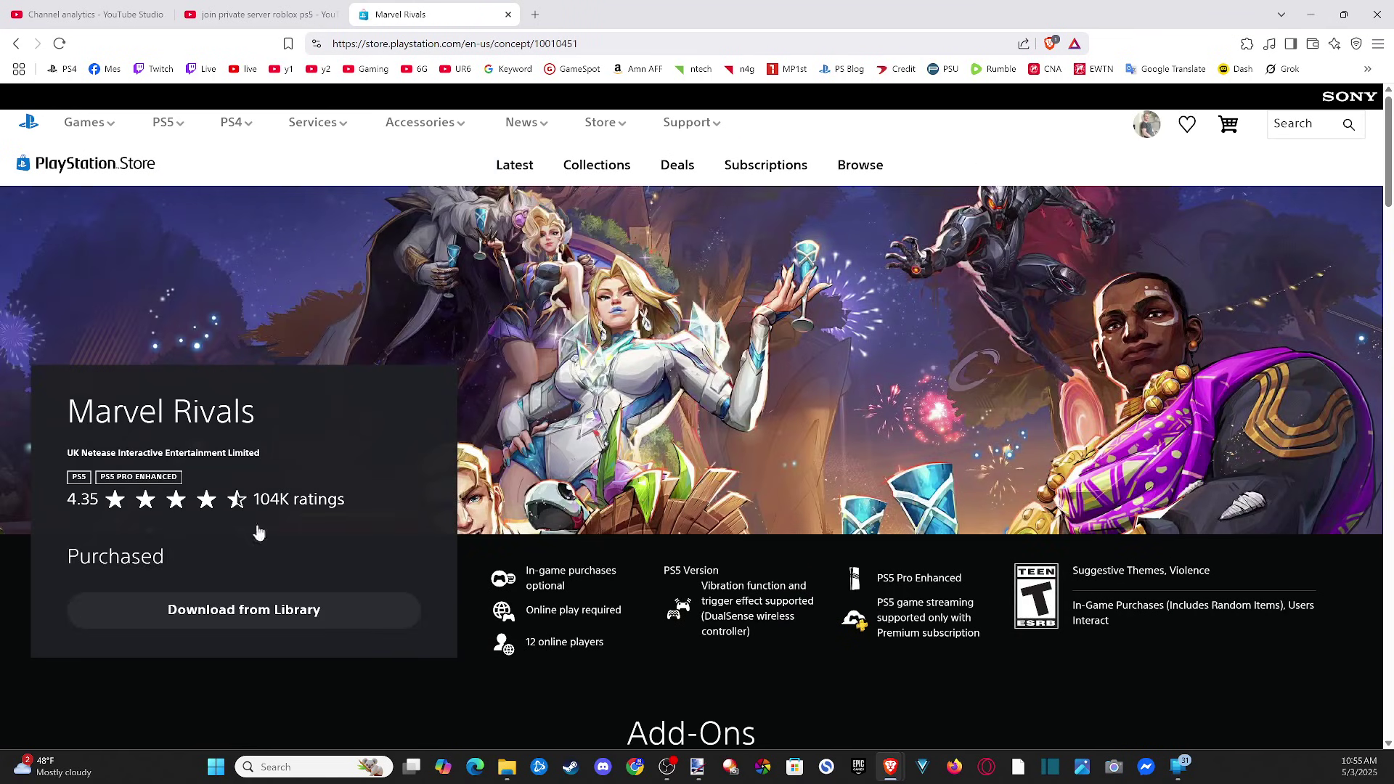
{"action": "left_click", "coordinate": [174, 623]}
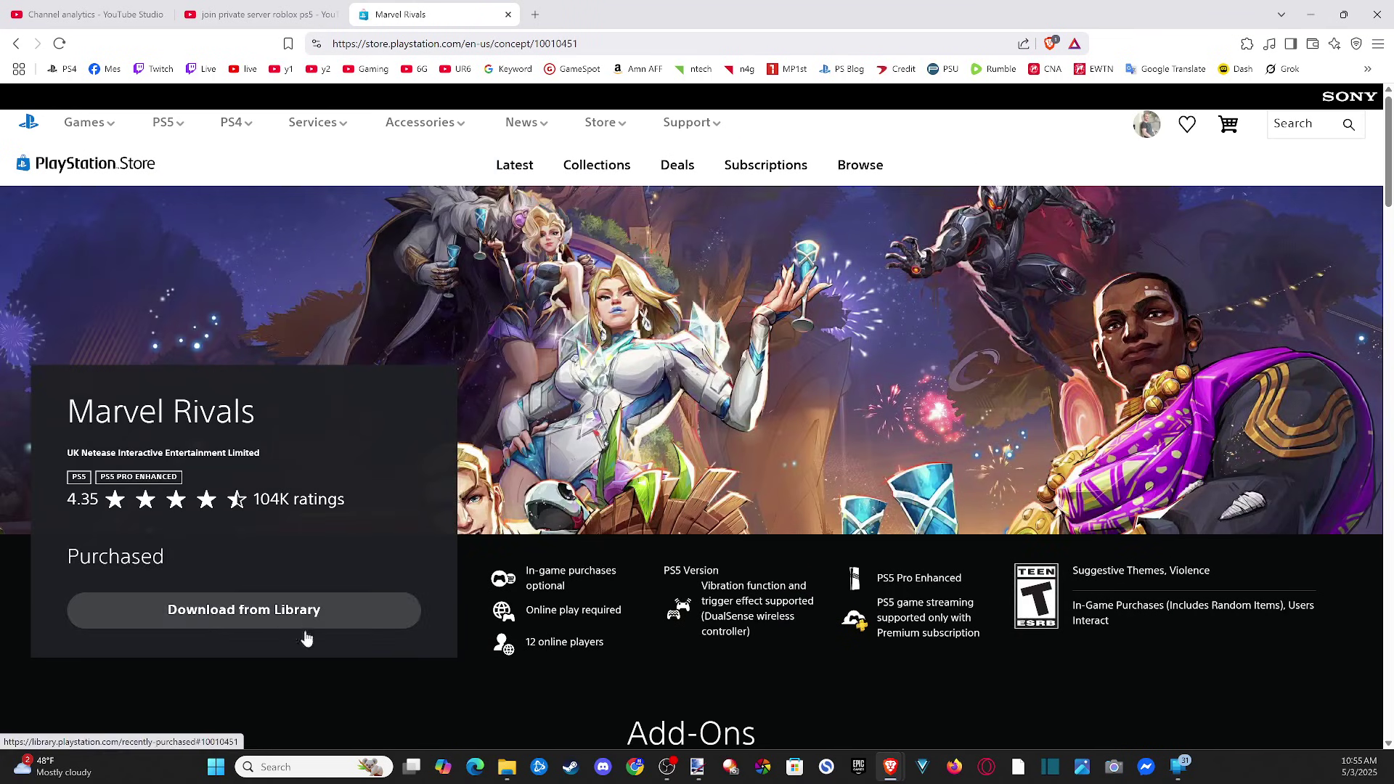
{"action": "left_click", "coordinate": [263, 625]}
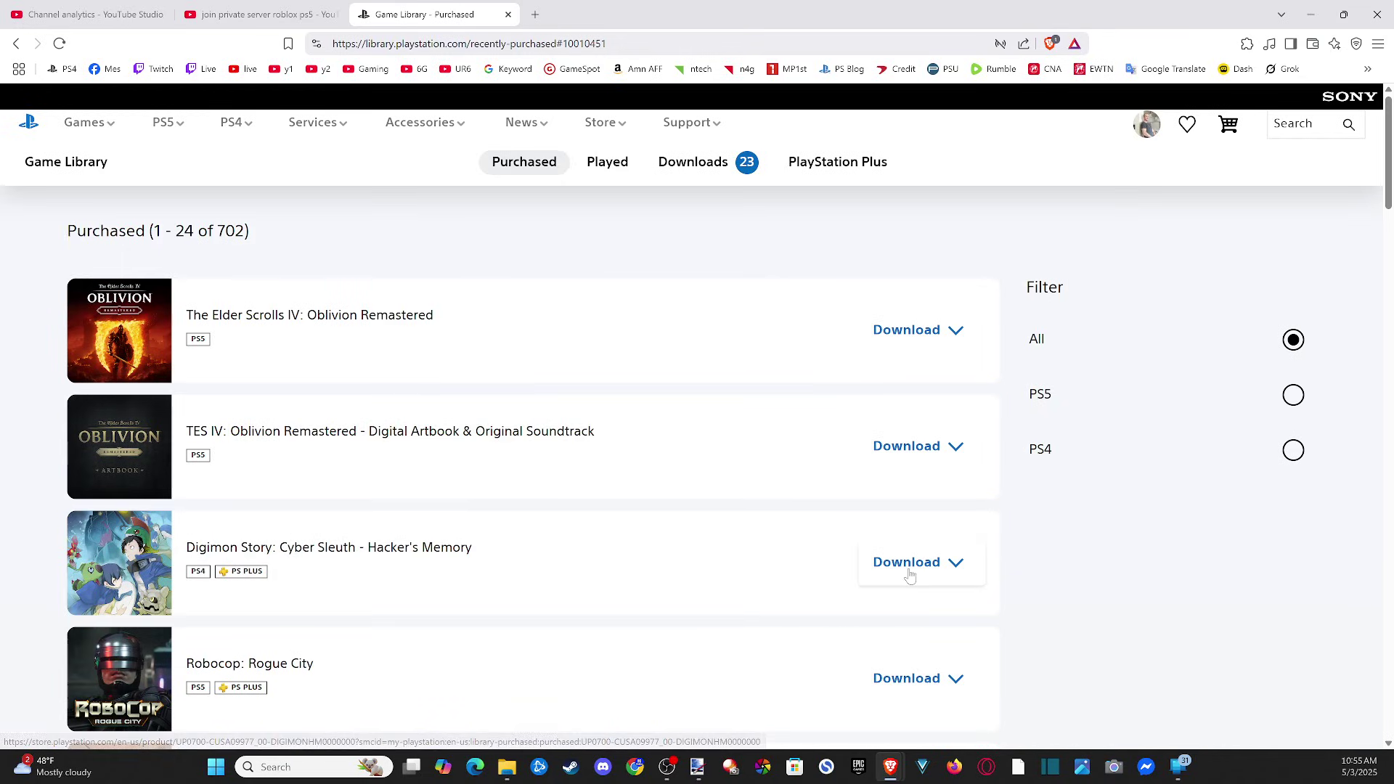
Send Digimon Story: Cyber Sleuth - Hacker's Memory as a remote download to the PS5 named Timbot PS5 and dismiss the downloads tip
{"action": "left_click", "coordinate": [909, 573]}
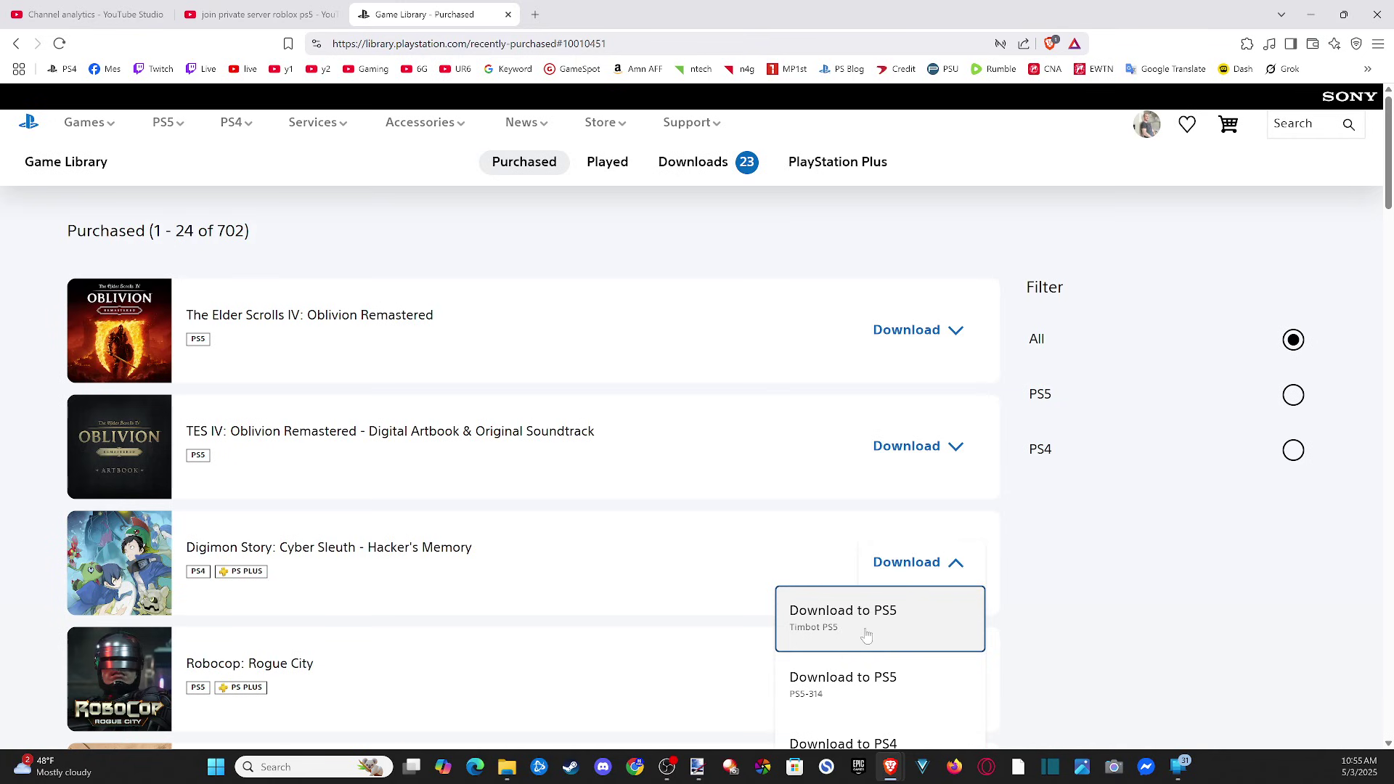
{"action": "scroll", "coordinate": [866, 635], "scroll_direction": "down", "scroll_amount": 1}
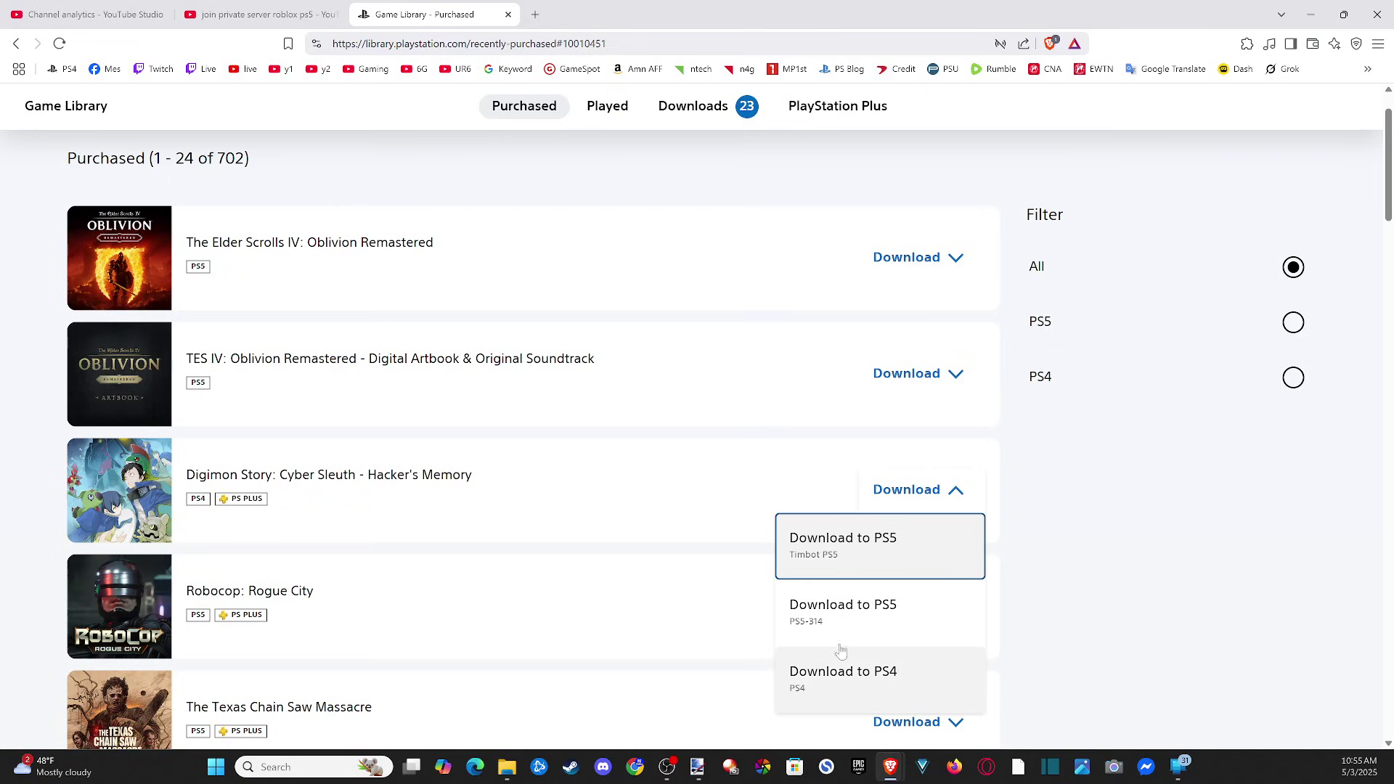
{"action": "left_click", "coordinate": [851, 557]}
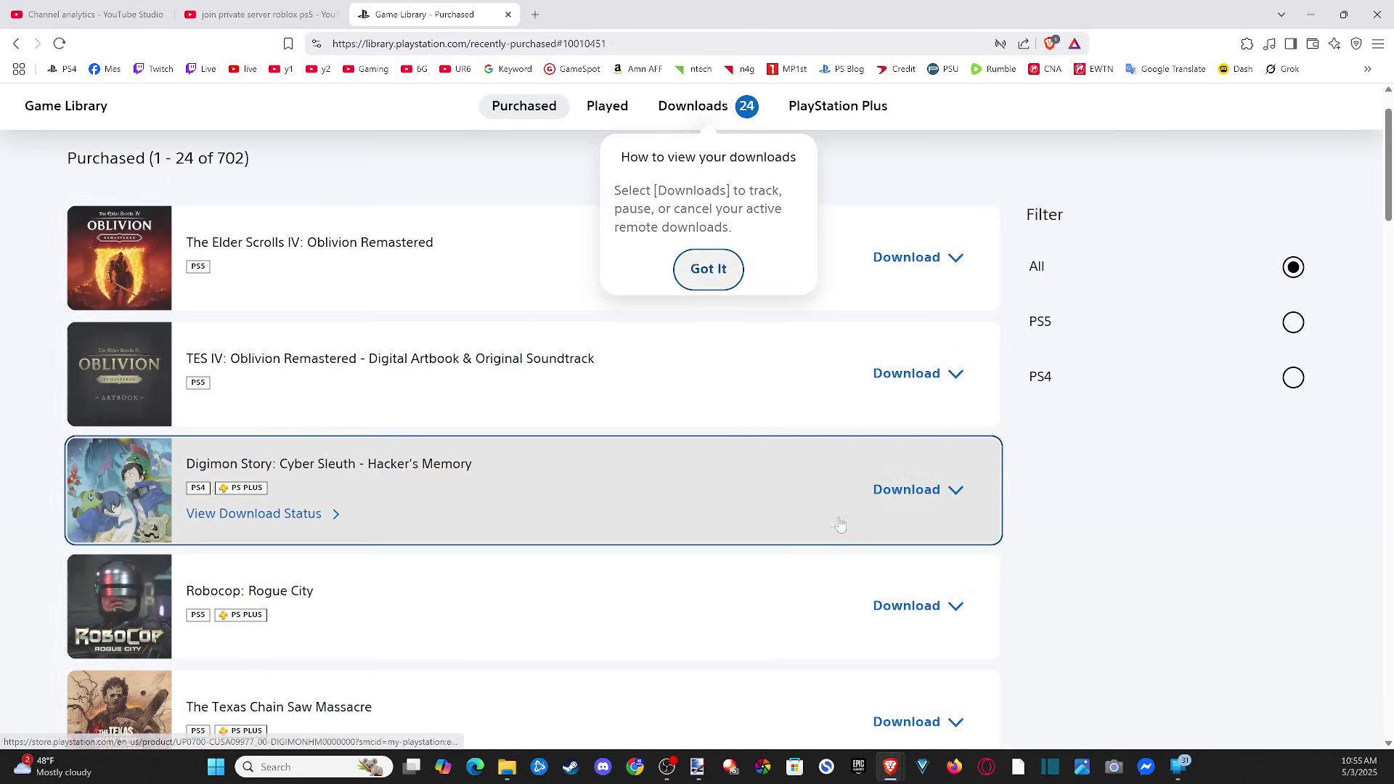
{"action": "left_click", "coordinate": [707, 270]}
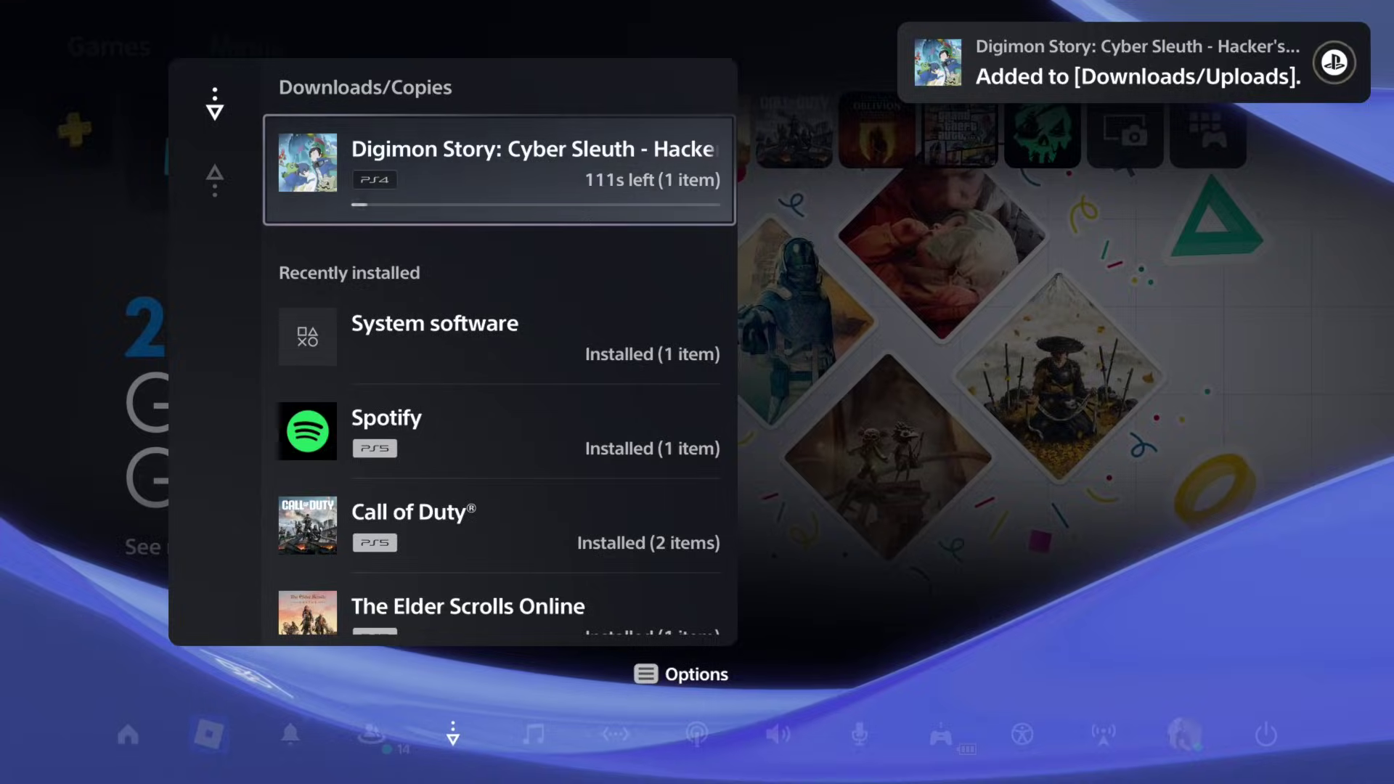
Switch to the PS5, close the Downloads/Copies list and return to the home screen
{"action": "key", "text": "Left"}
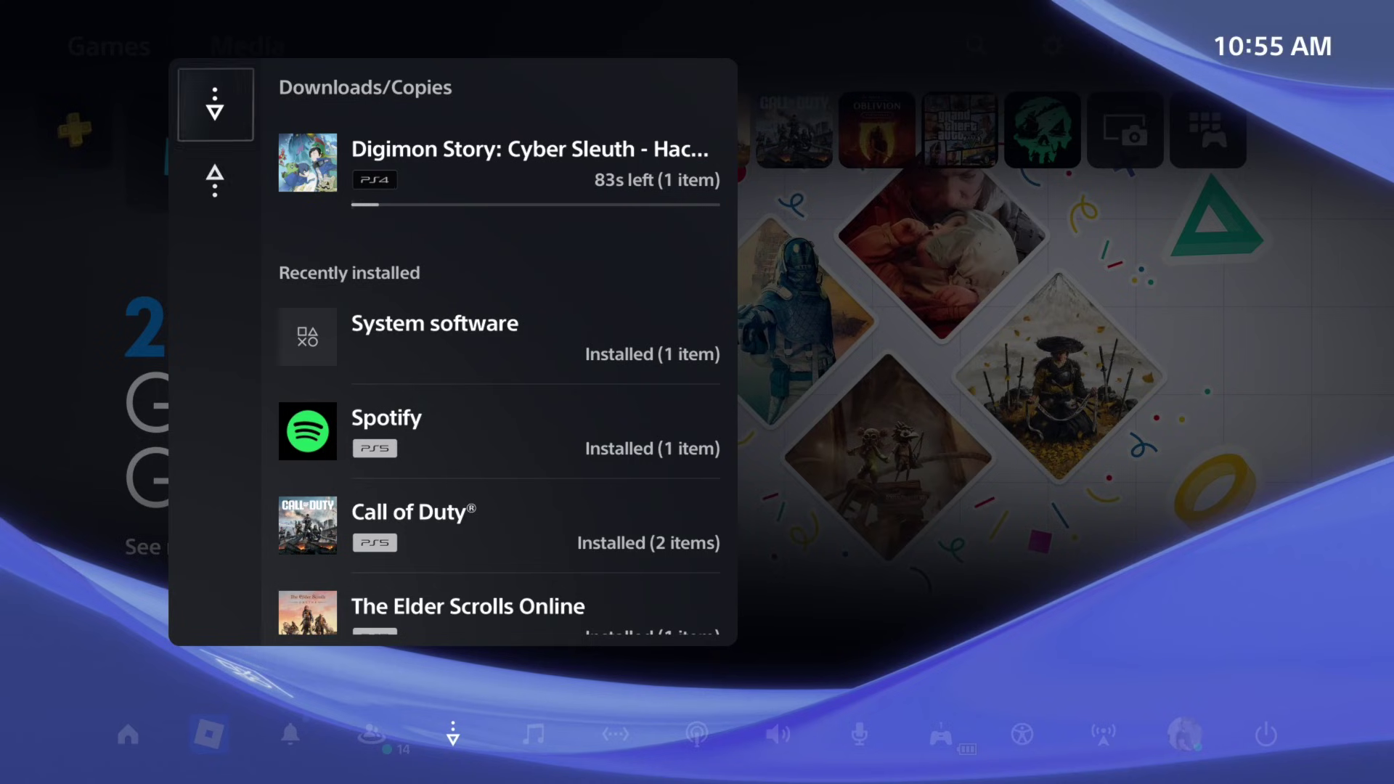
{"action": "key", "text": "Escape"}
{"action": "key", "text": "Escape"}
Go to the Other section of Users and Accounts in the PS5 settings
{"action": "key", "text": "Right"}
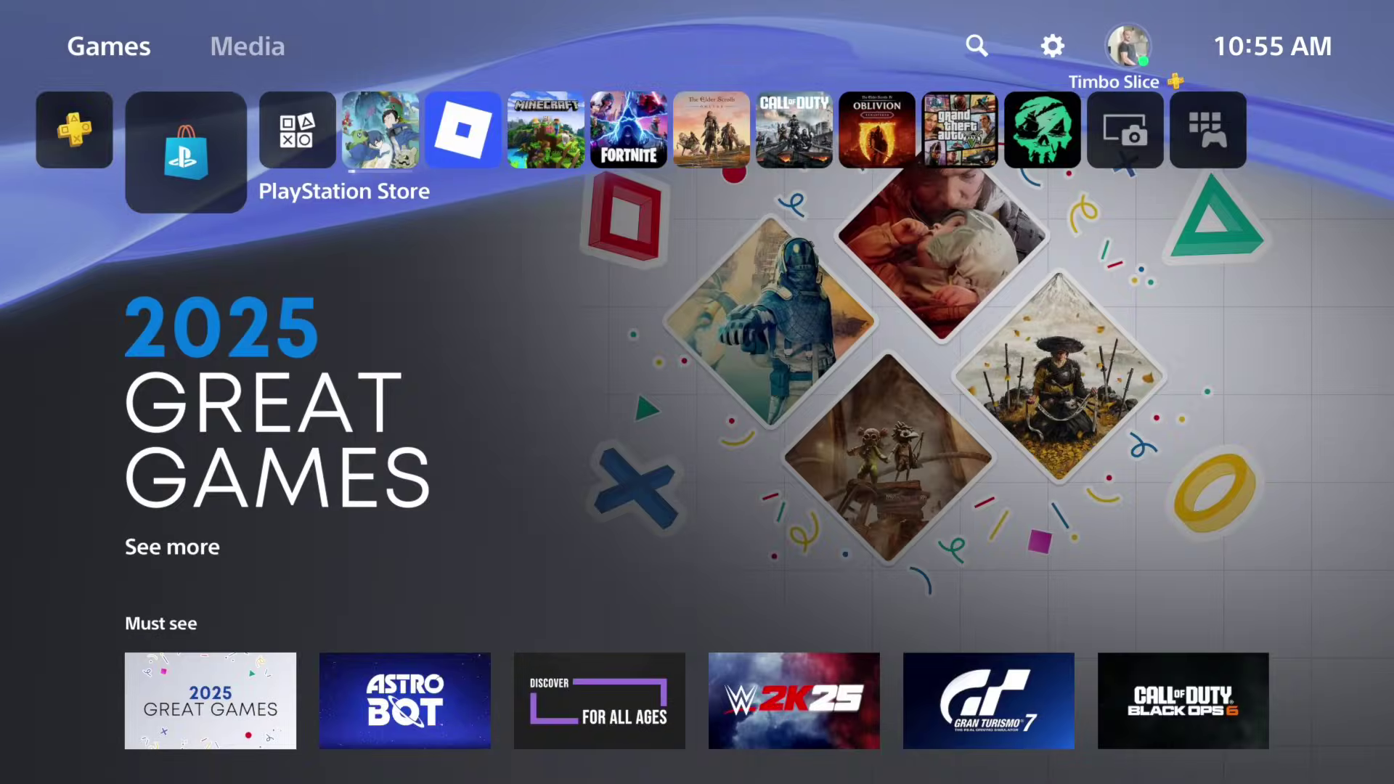
{"action": "key", "text": "Left"}
{"action": "key", "text": "Return"}
{"action": "key", "text": "Down"}
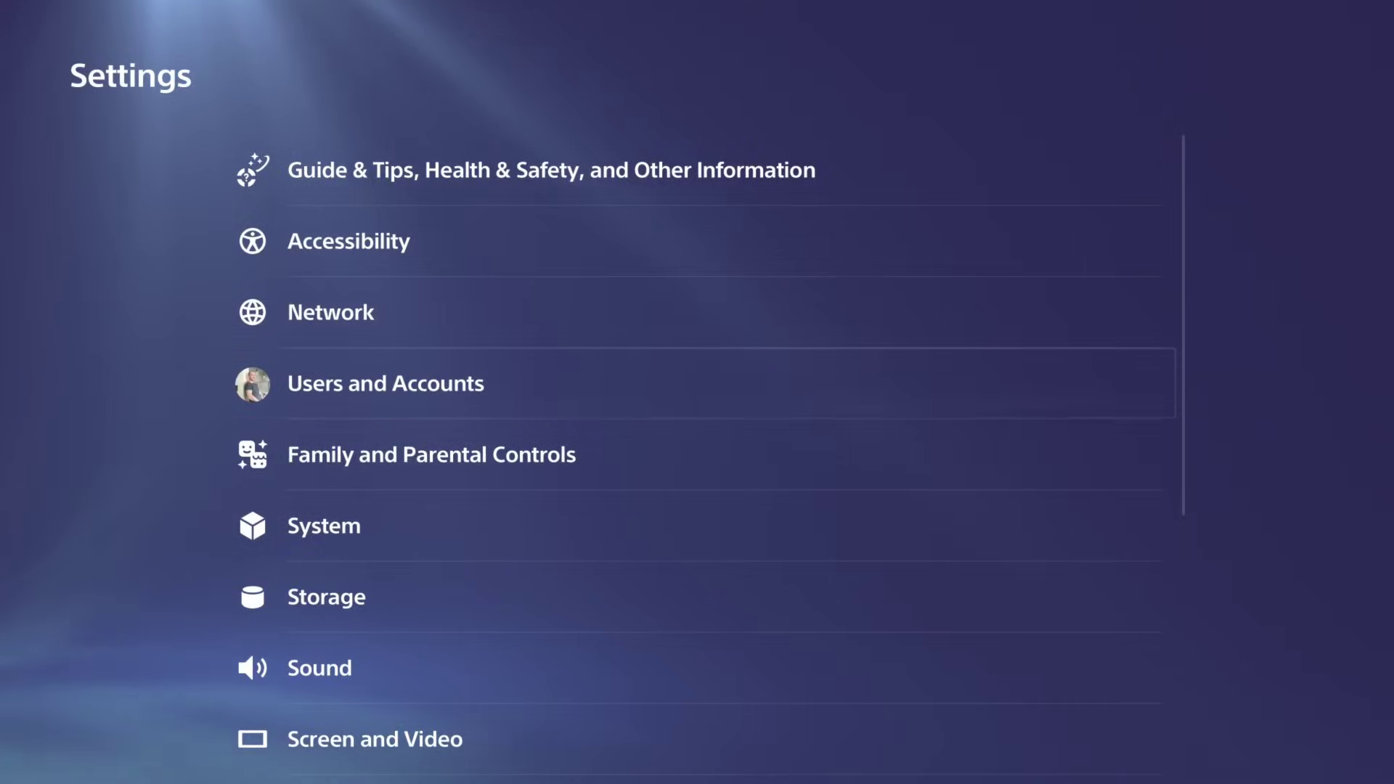
{"action": "key", "text": "Return"}
{"action": "key", "text": "Down"}
{"action": "key", "text": "Down"}
{"action": "key", "text": "Down"}
{"action": "key", "text": "Down"}
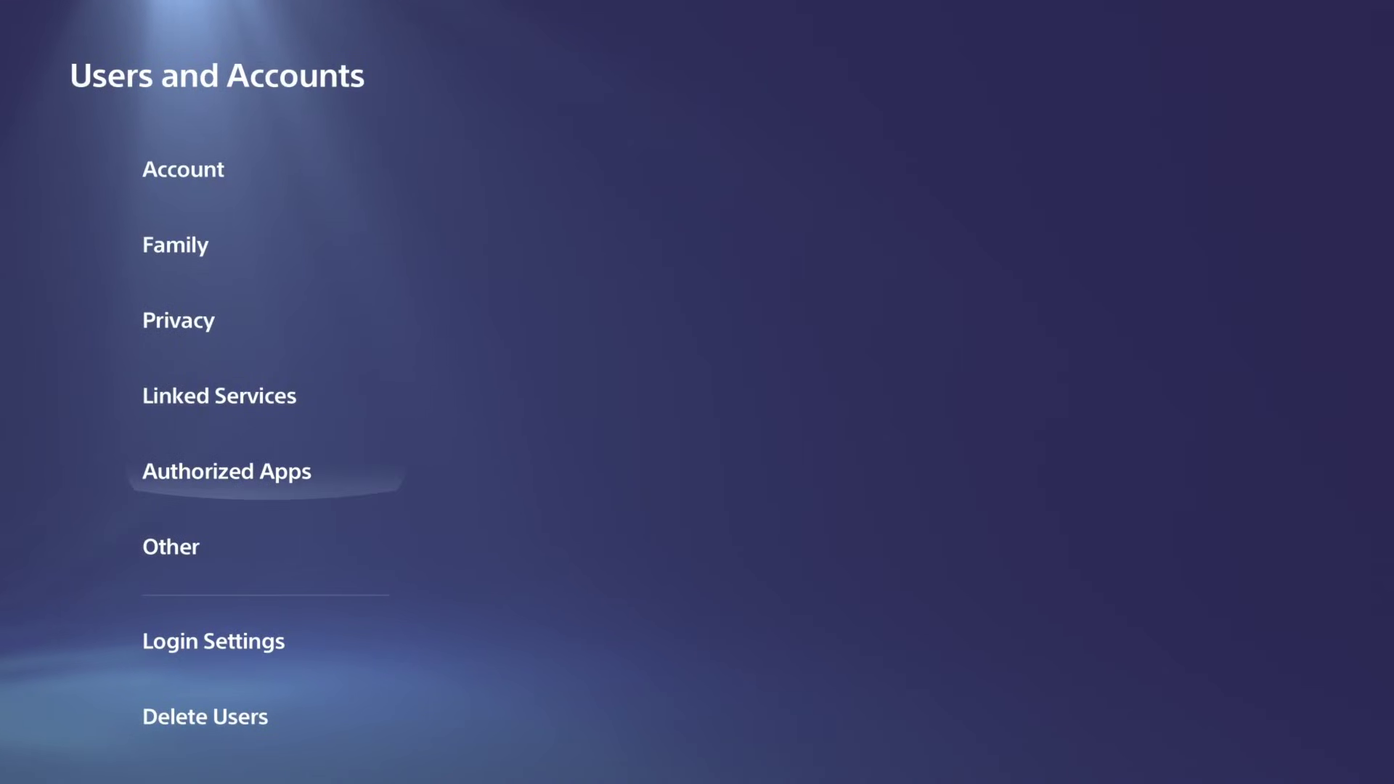
{"action": "key", "text": "Down"}
{"action": "key", "text": "Right"}
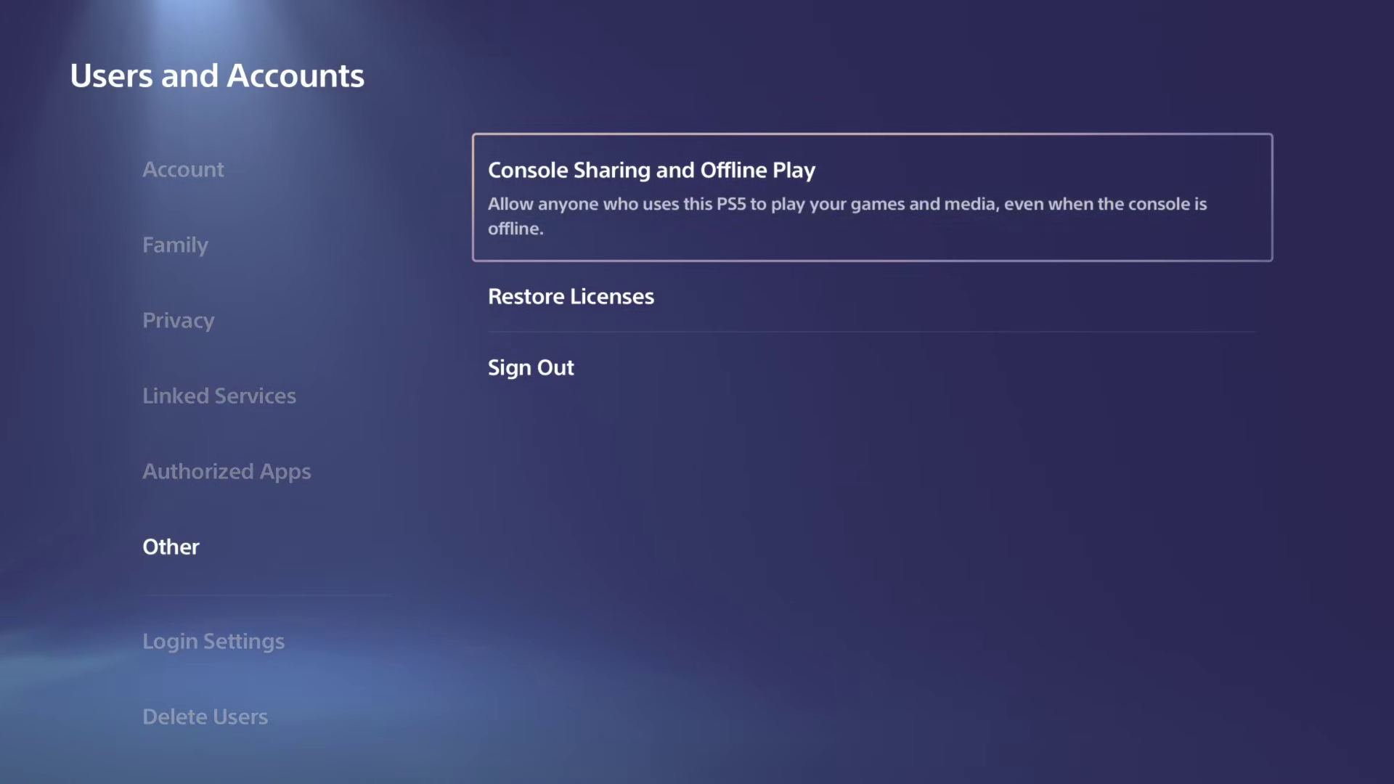
Review the Console Sharing and Offline Play setting and its Disable option, and return to the home screen
{"action": "key", "text": "Return"}
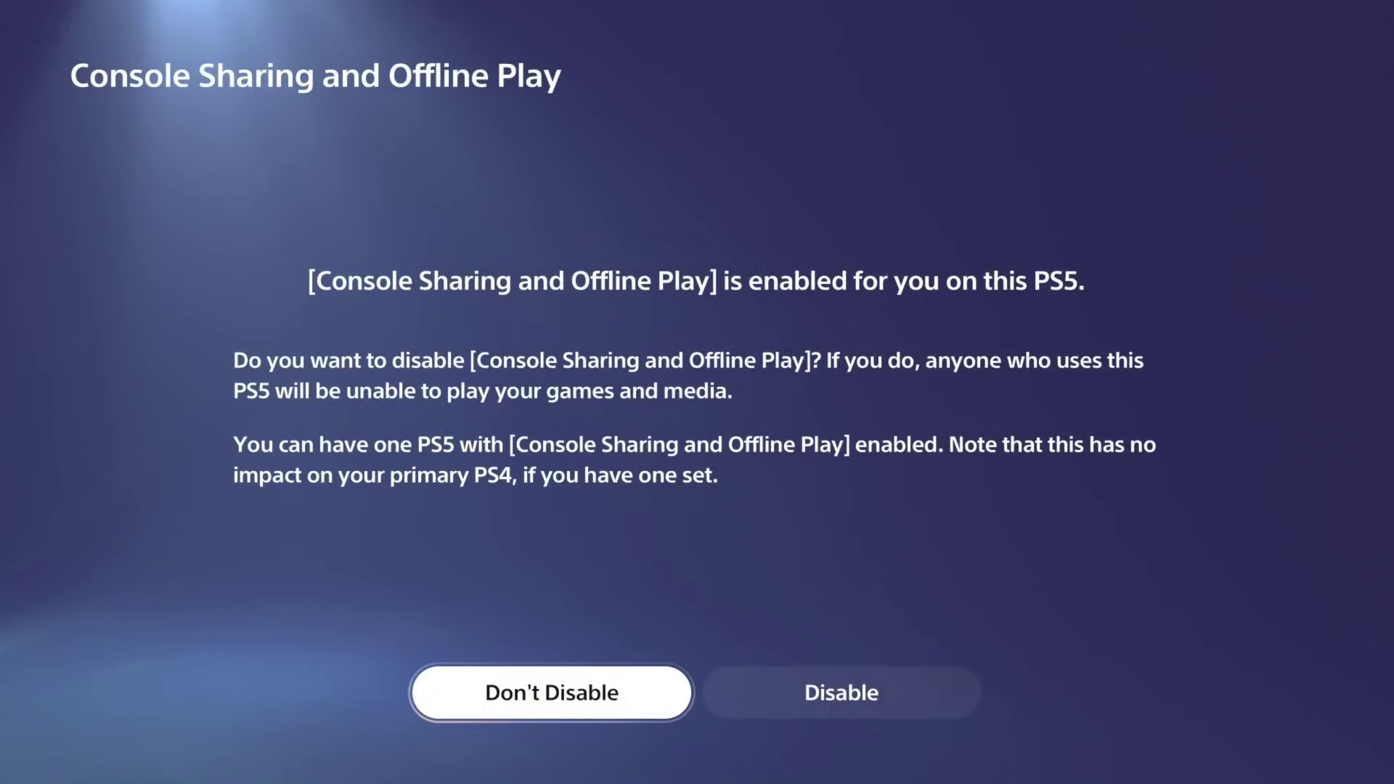
{"action": "key", "text": "Right"}
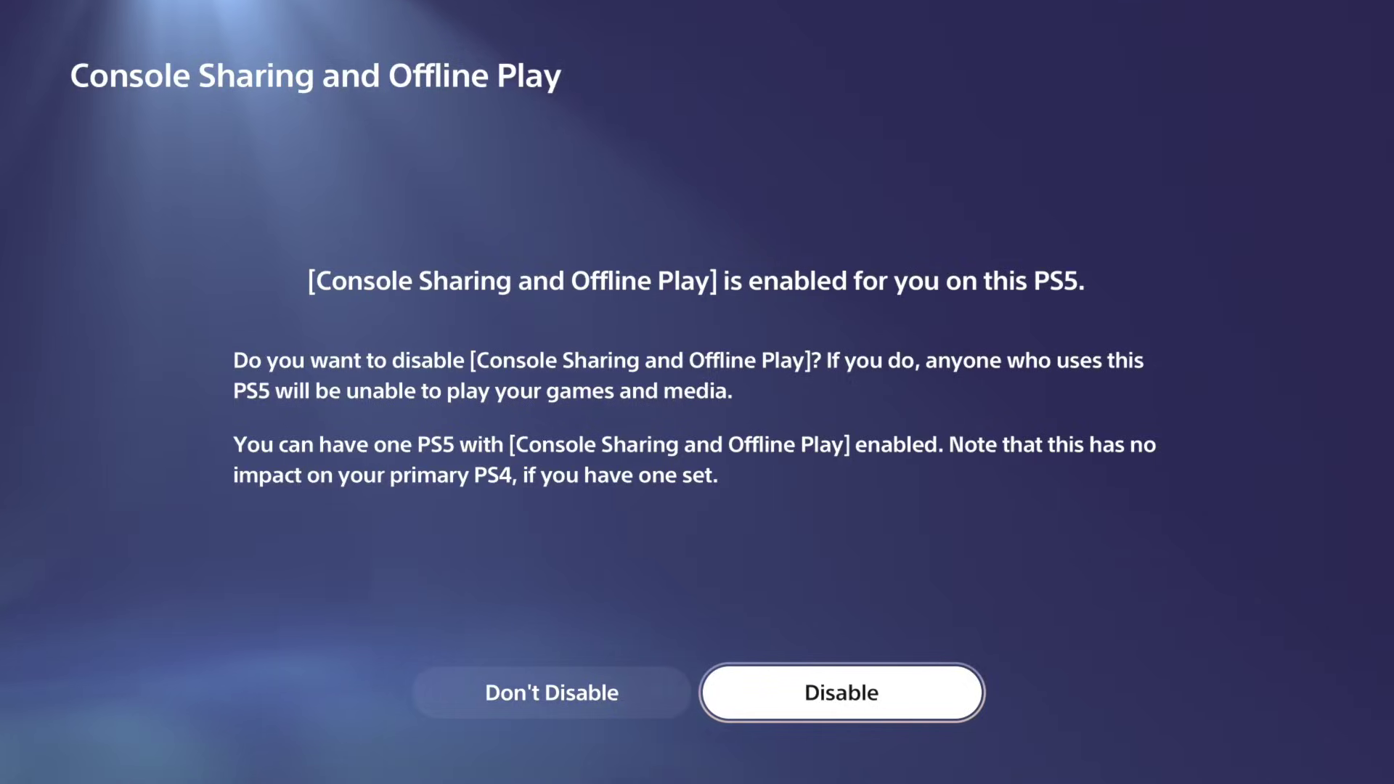
{"action": "key", "text": "Return"}
{"action": "key", "text": "Left"}
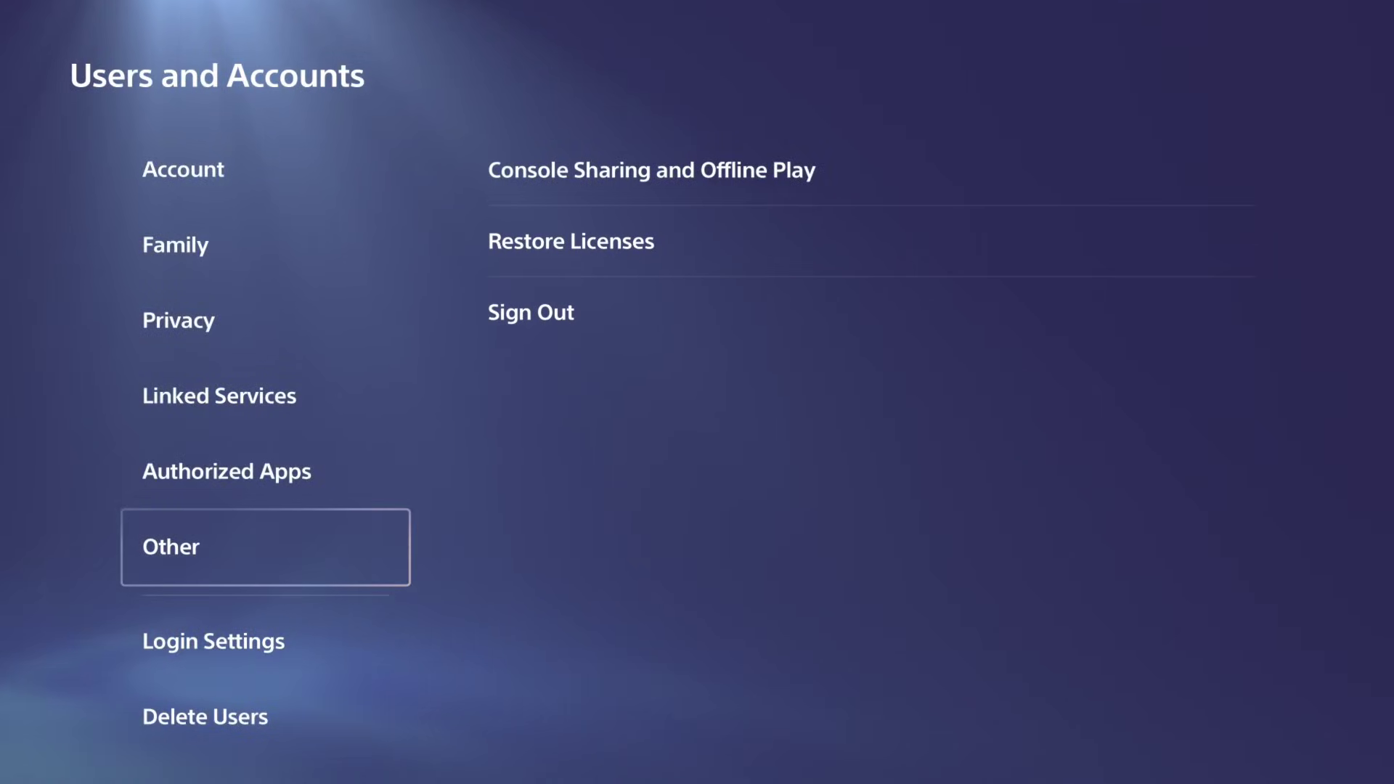
{"action": "key", "text": "Escape"}
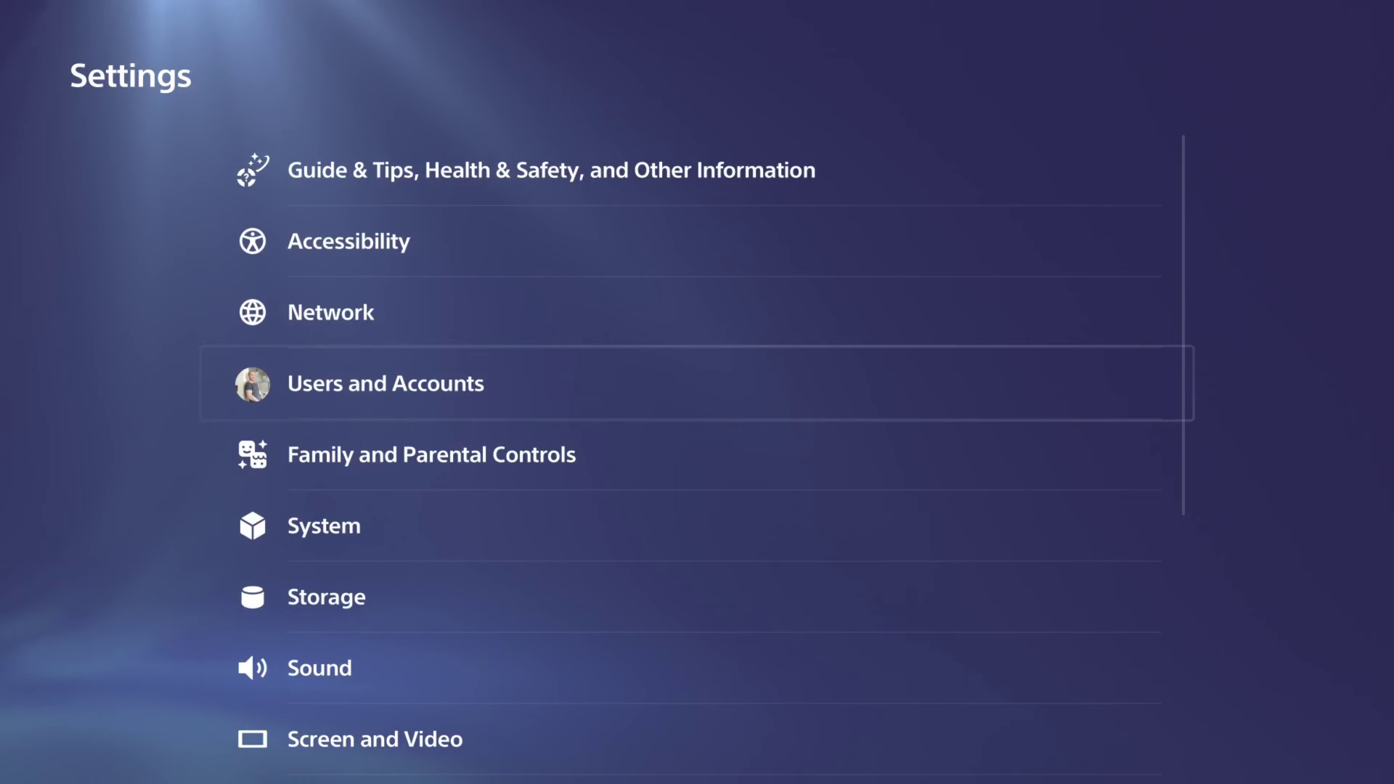
{"action": "key", "text": "Escape"}
{"action": "key", "text": "Right"}
{"action": "key", "text": "Down"}
{"action": "key", "text": "Right"}
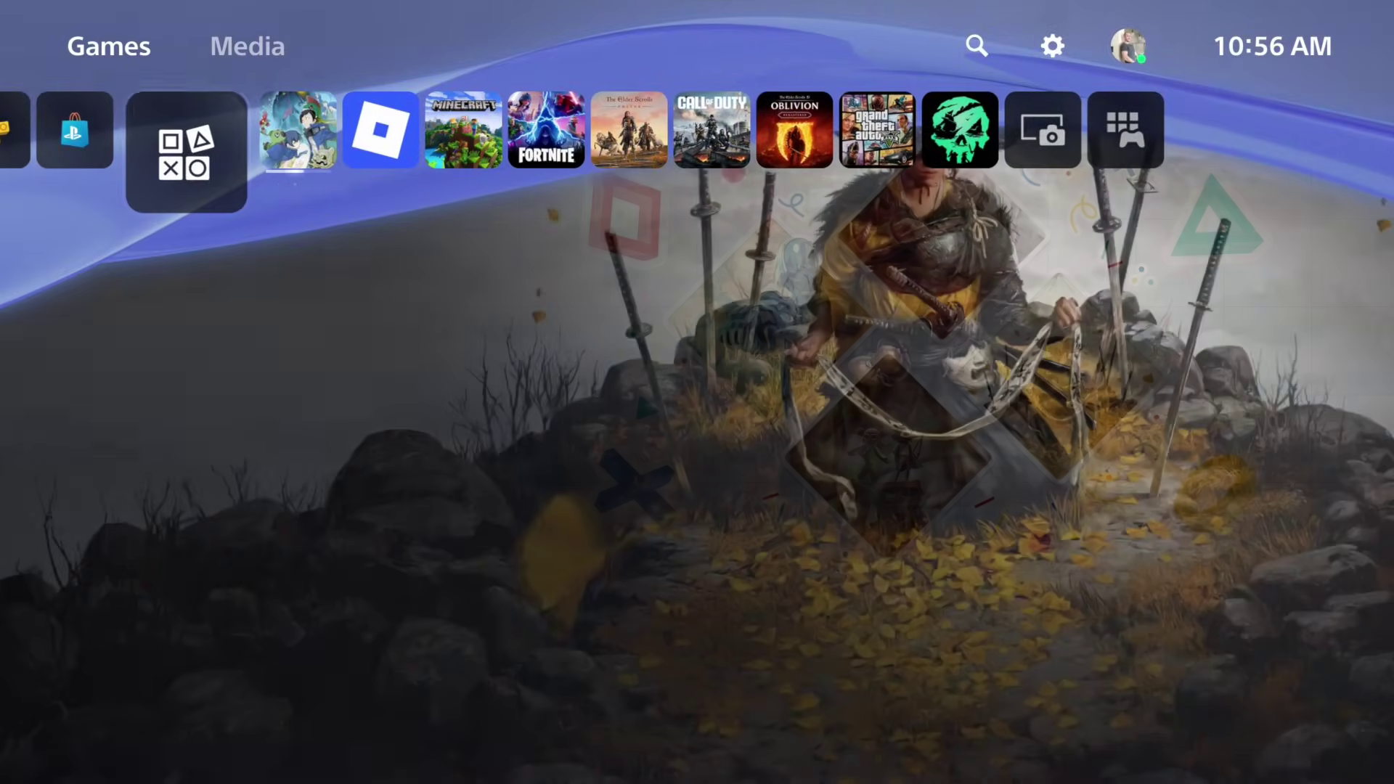
{"action": "key", "text": "Right"}
{"action": "key", "text": "Right"}
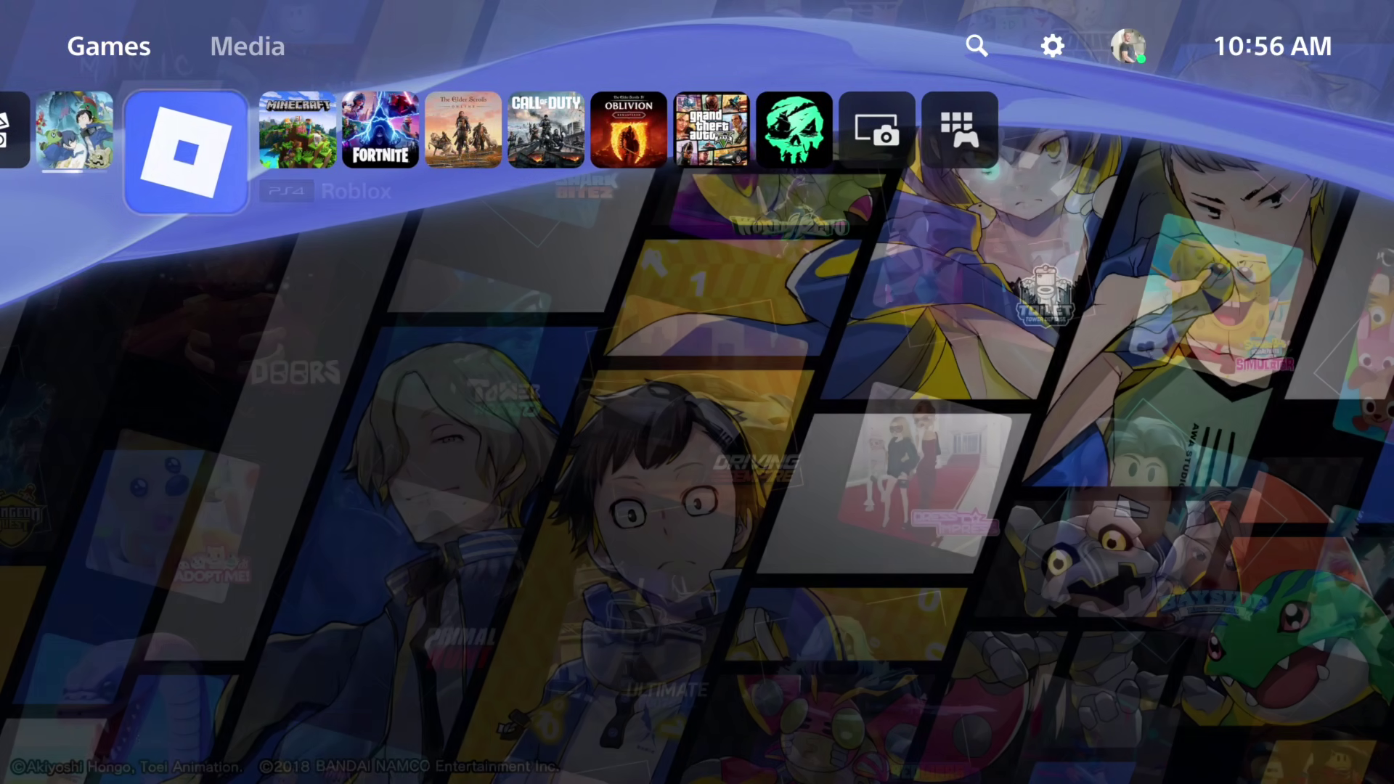
{"action": "key", "text": "Right"}
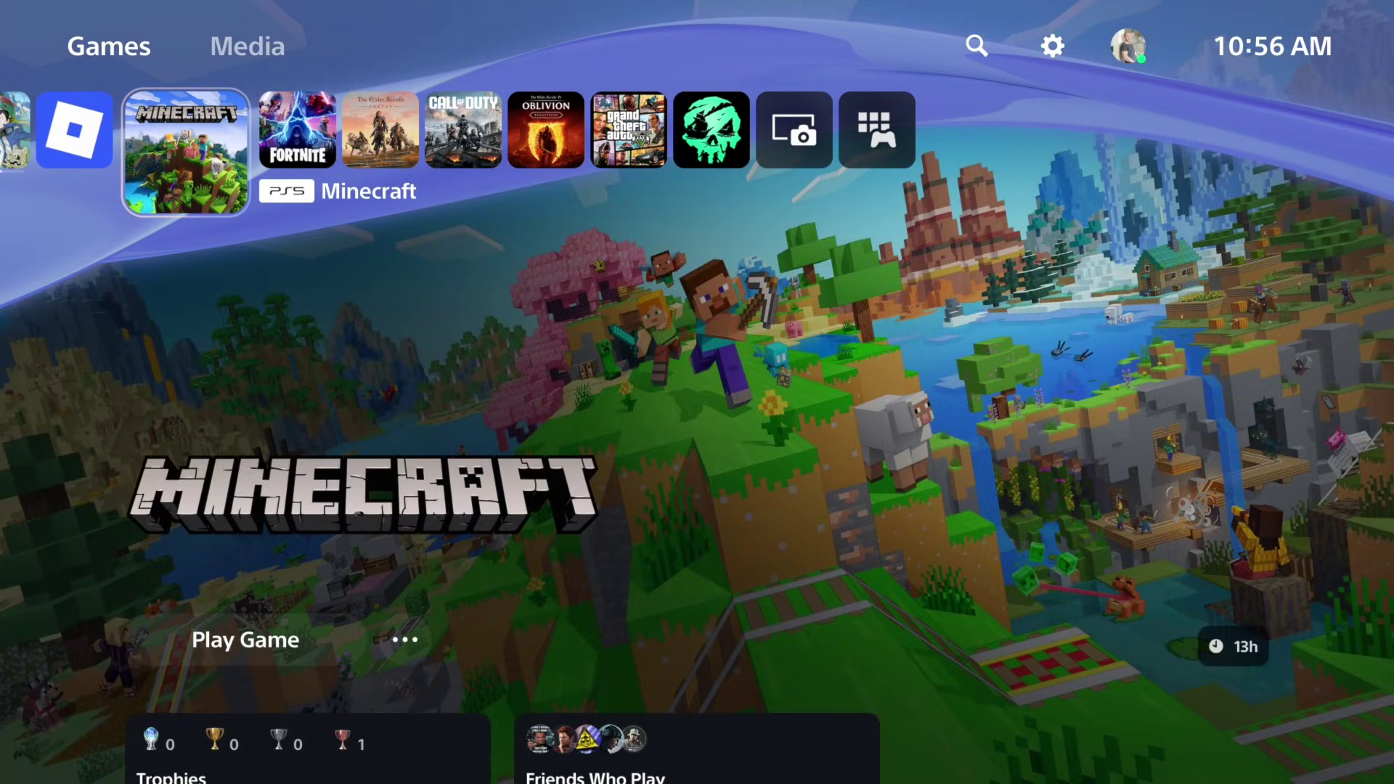
{"action": "key", "text": "Left"}
{"action": "key", "text": "Left"}
{"action": "key", "text": "Left"}
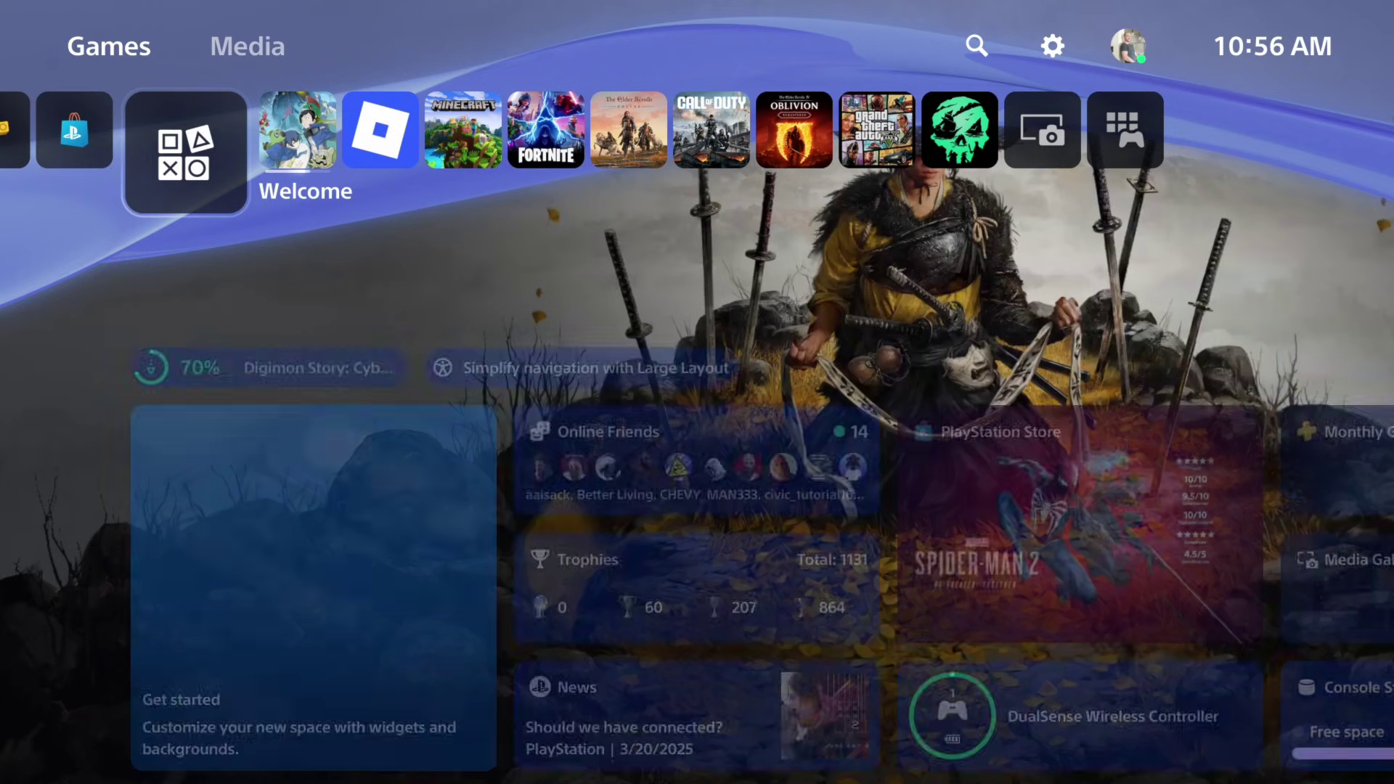